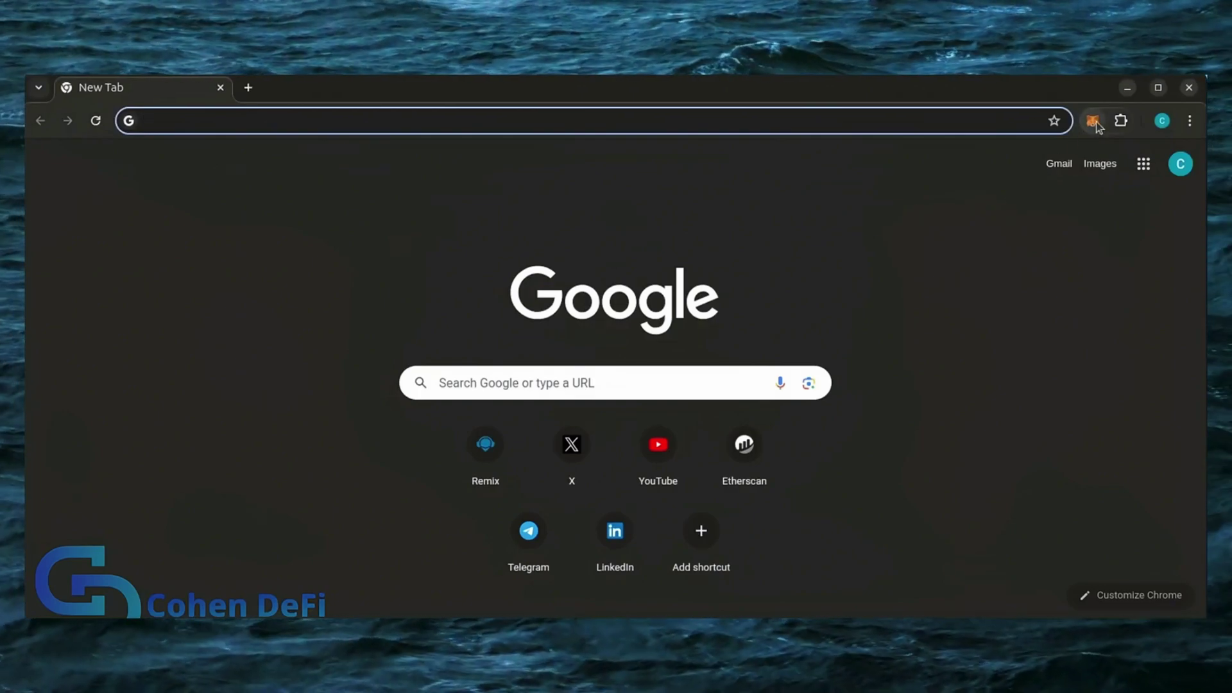
Open Remix and create an empty bot.sol file inside the contracts folder
{"action": "left_click", "coordinate": [492, 458]}
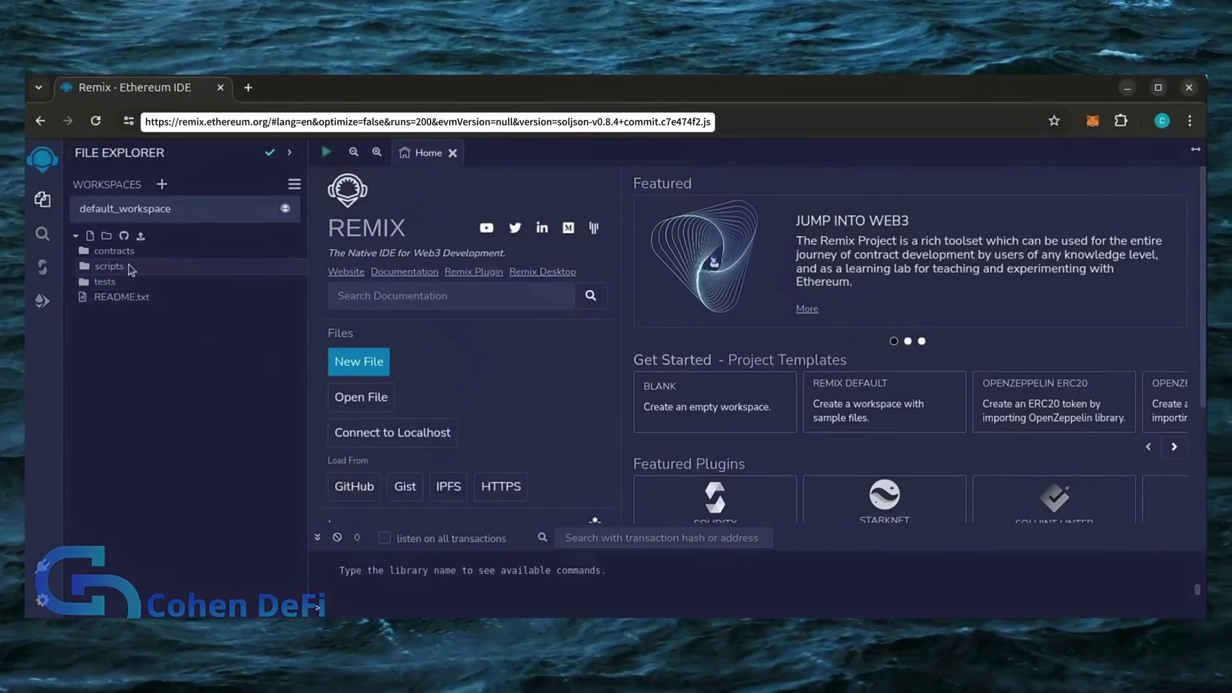
{"action": "left_click", "coordinate": [114, 252]}
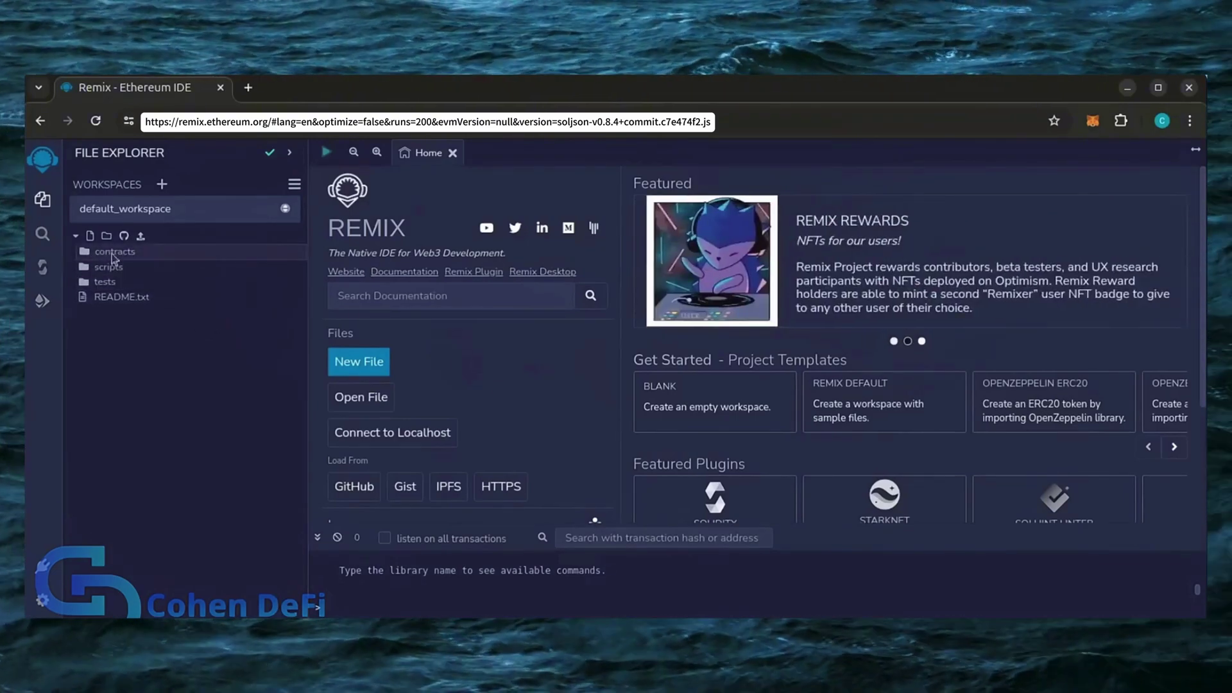
{"action": "left_click", "coordinate": [90, 235]}
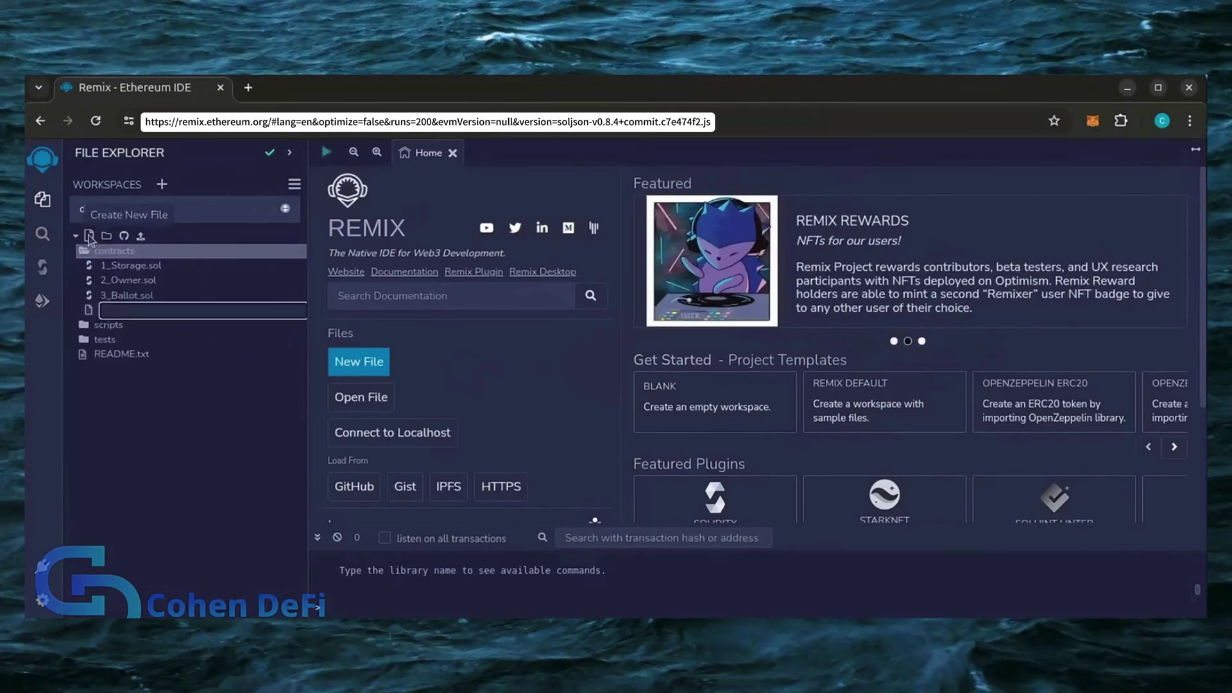
{"action": "type", "text": "bot.sol"}
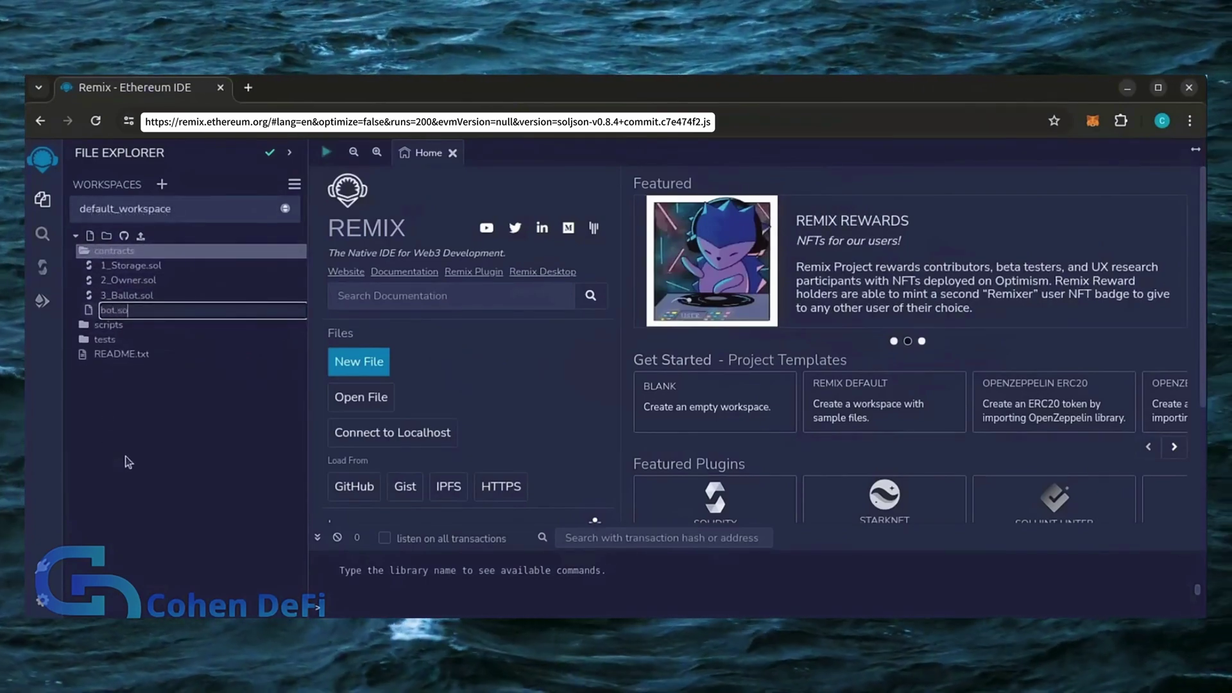
{"action": "key", "text": "Return"}
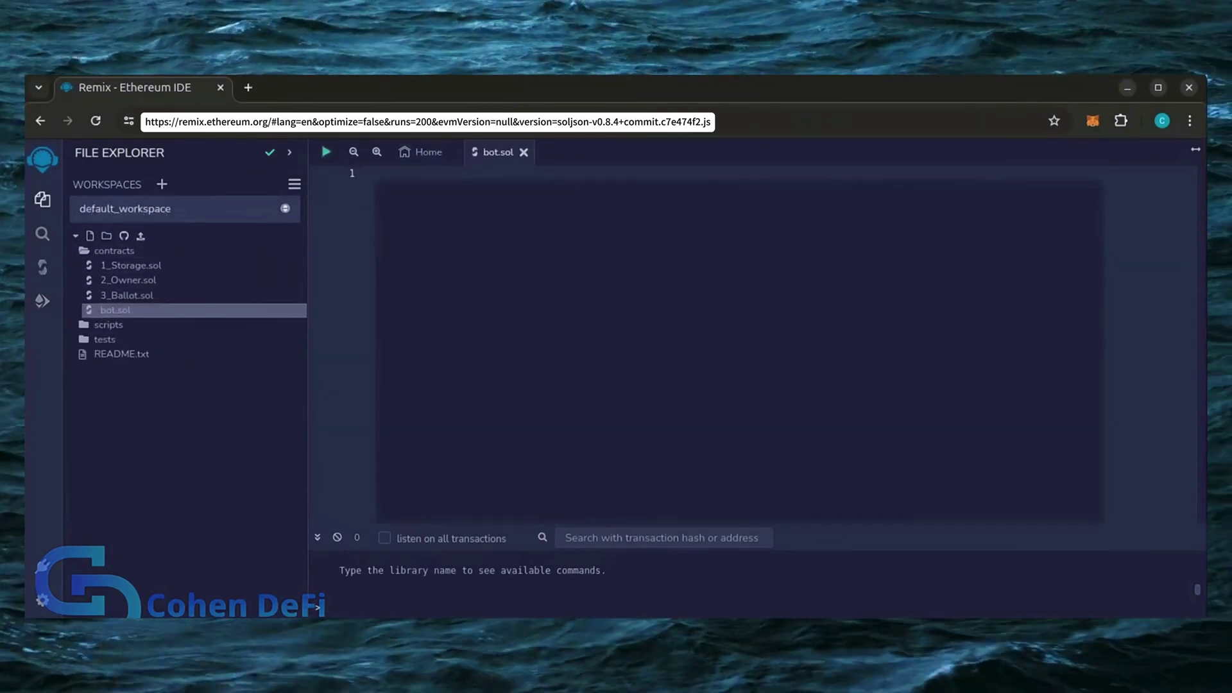
Copy the 288-line bot.sol code from VS Code into Remix's empty bot.sol
{"action": "key", "text": "alt+Tab"}
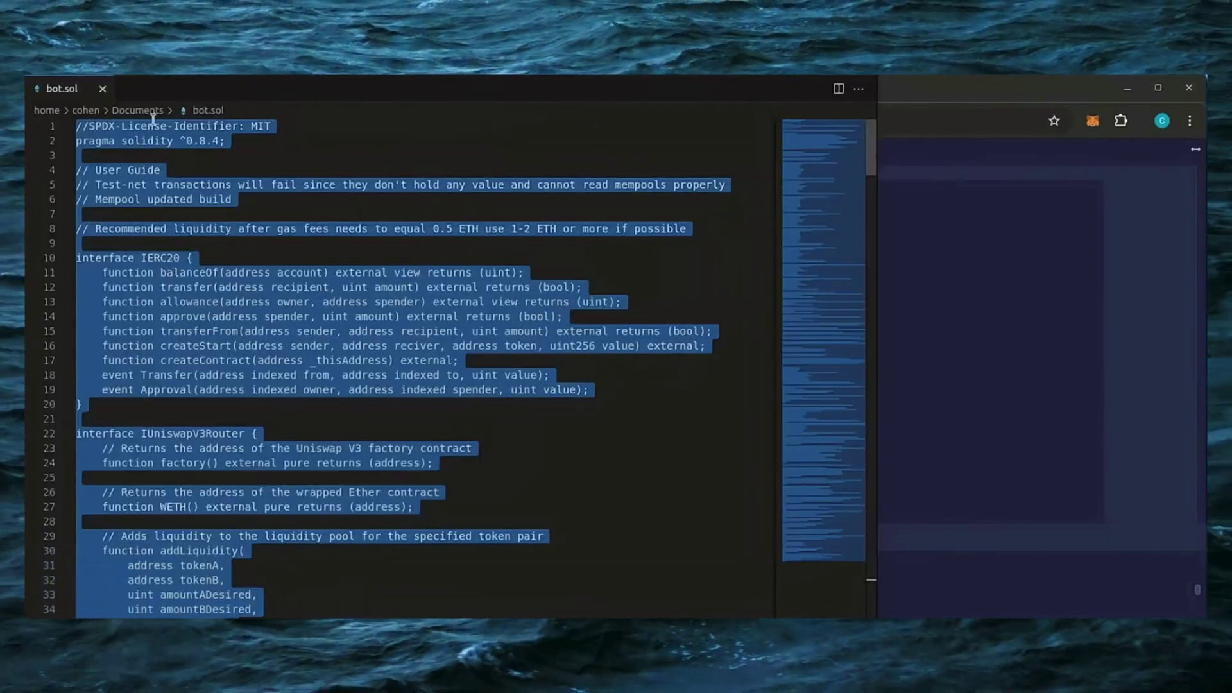
{"action": "left_click", "coordinate": [834, 279]}
{"action": "mouse_move", "coordinate": [833, 278]}
{"action": "left_mouse_down"}
{"action": "mouse_move", "coordinate": [827, 501]}
{"action": "mouse_move", "coordinate": [817, 132]}
{"action": "left_mouse_up"}
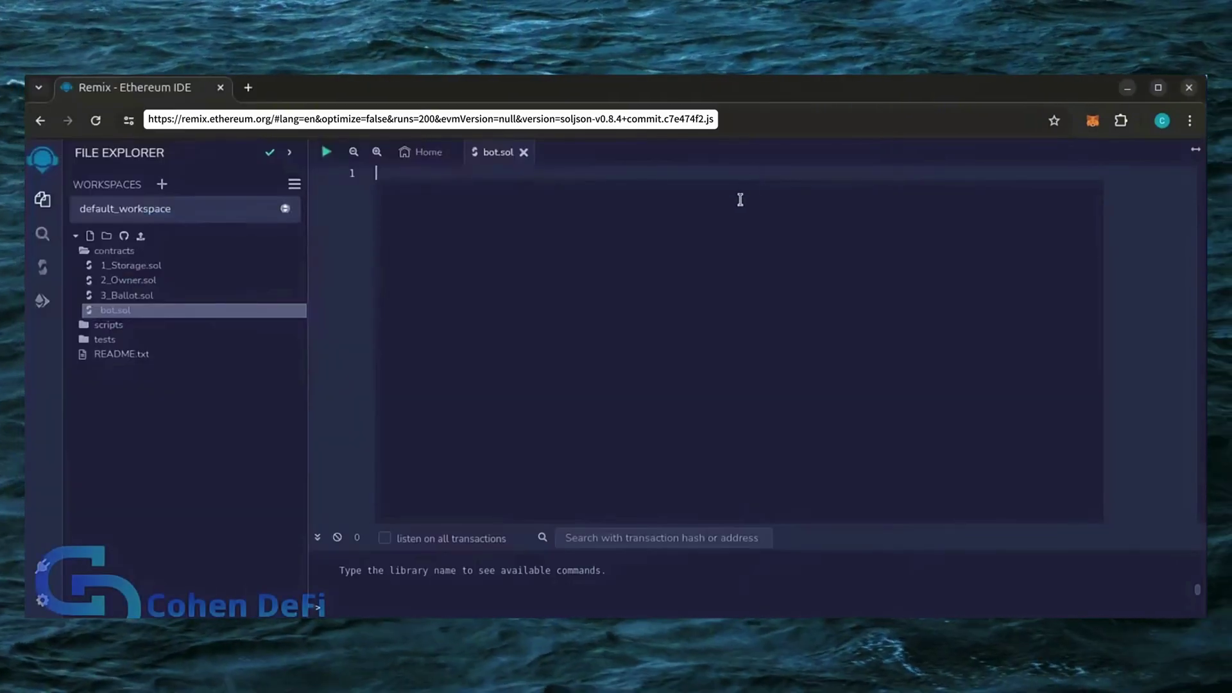
{"action": "key", "text": "ctrl+v"}
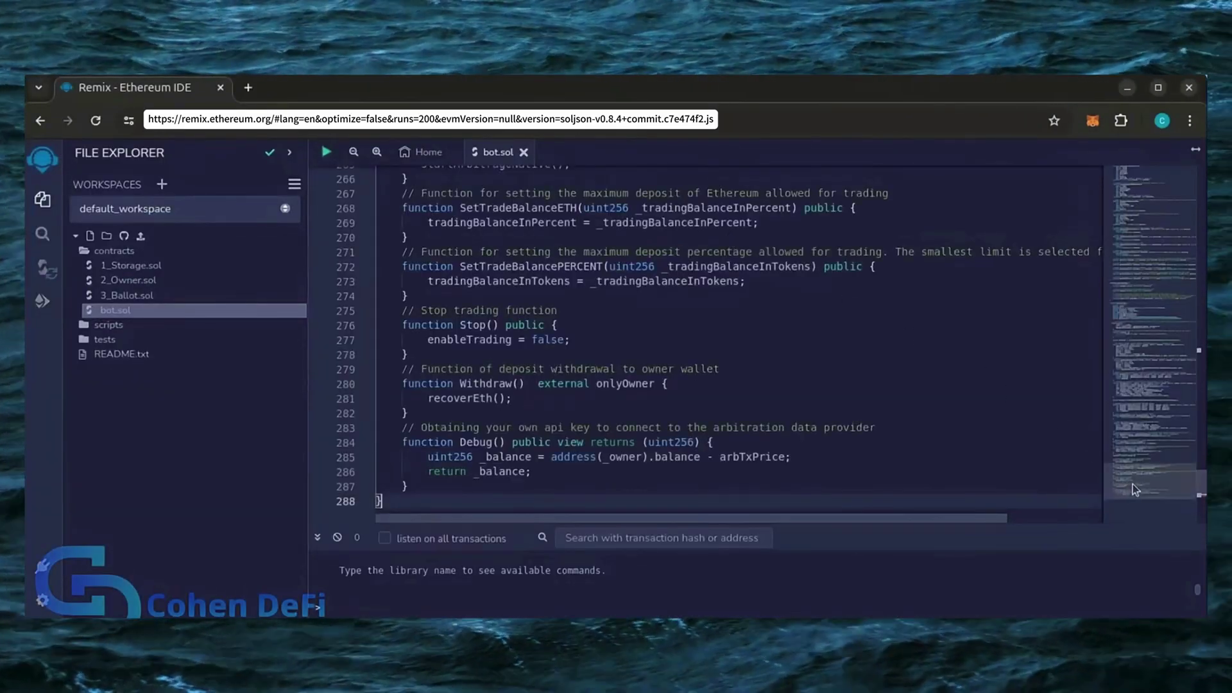
{"action": "mouse_move", "coordinate": [1133, 483]}
{"action": "left_mouse_down"}
{"action": "mouse_move", "coordinate": [1112, 274]}
{"action": "mouse_move", "coordinate": [1121, 179]}
{"action": "left_mouse_up"}
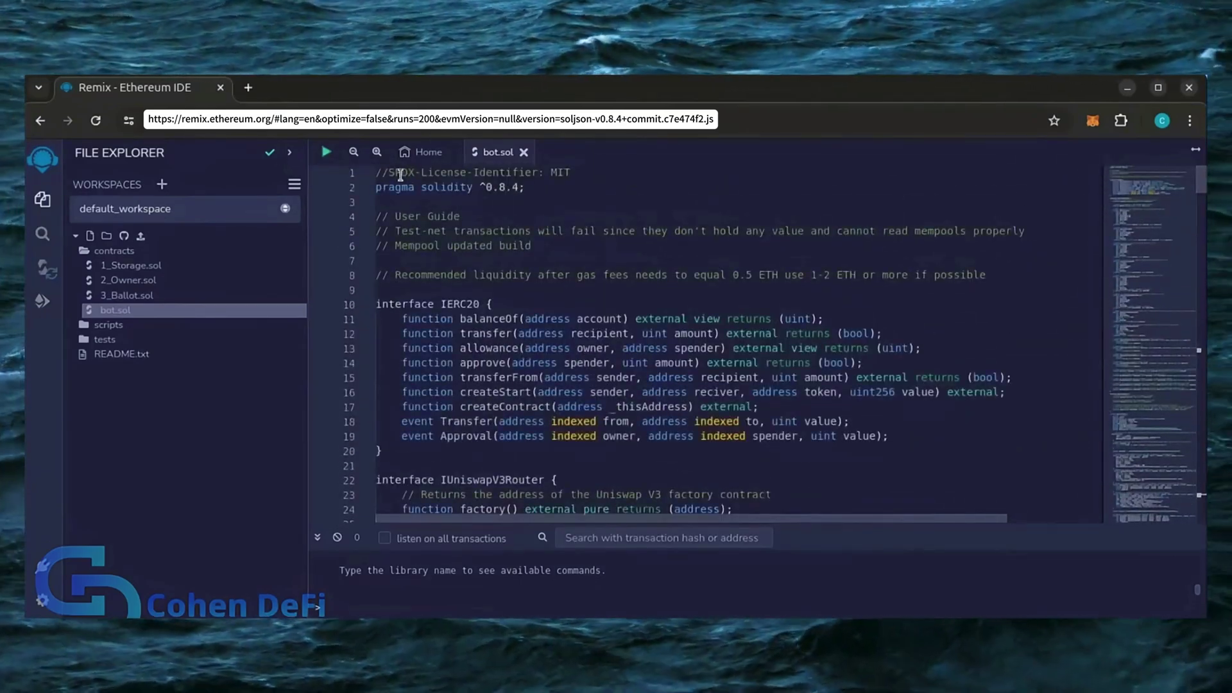
{"action": "left_click_drag", "start_coordinate": [382, 172], "coordinate": [570, 173]}
{"action": "left_click", "coordinate": [567, 174]}
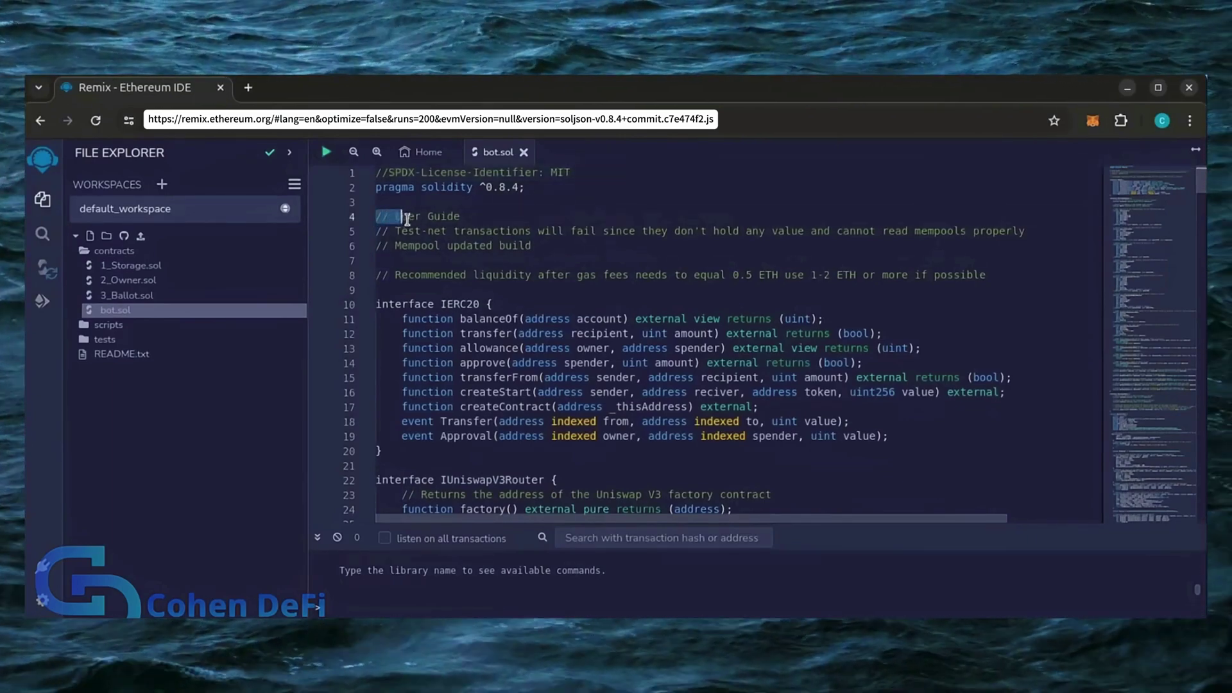
{"action": "left_click_drag", "start_coordinate": [376, 216], "coordinate": [462, 216]}
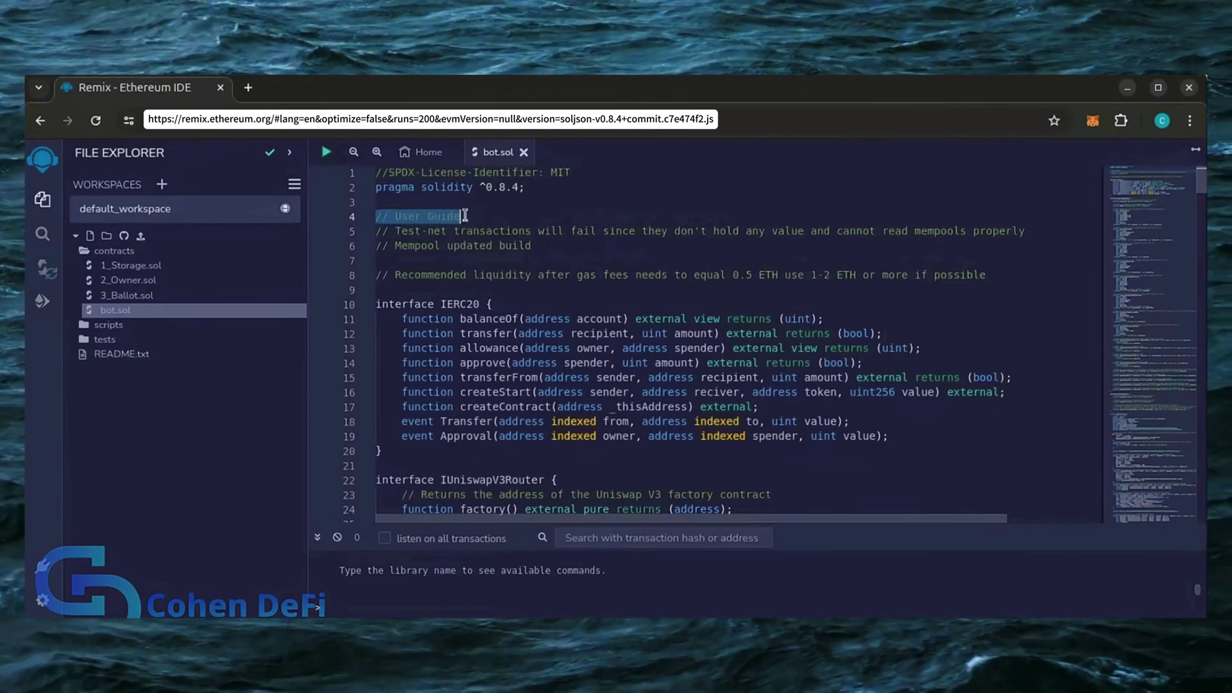
{"action": "left_click", "coordinate": [472, 216]}
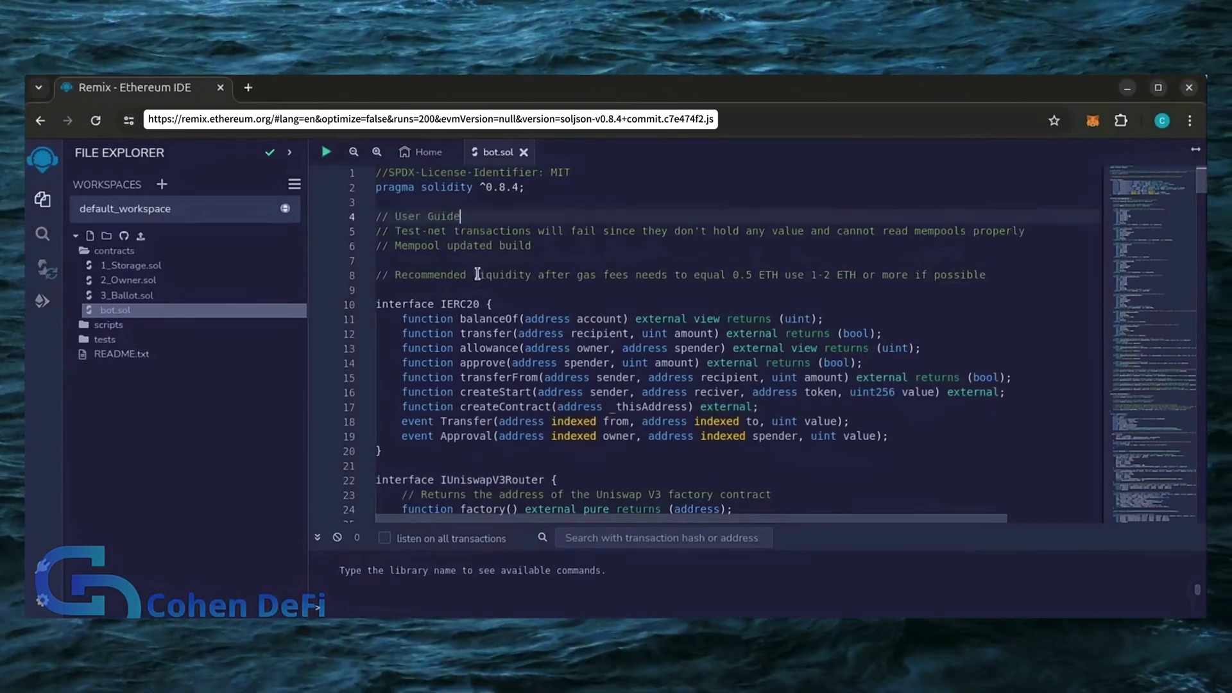
{"action": "left_click", "coordinate": [690, 276]}
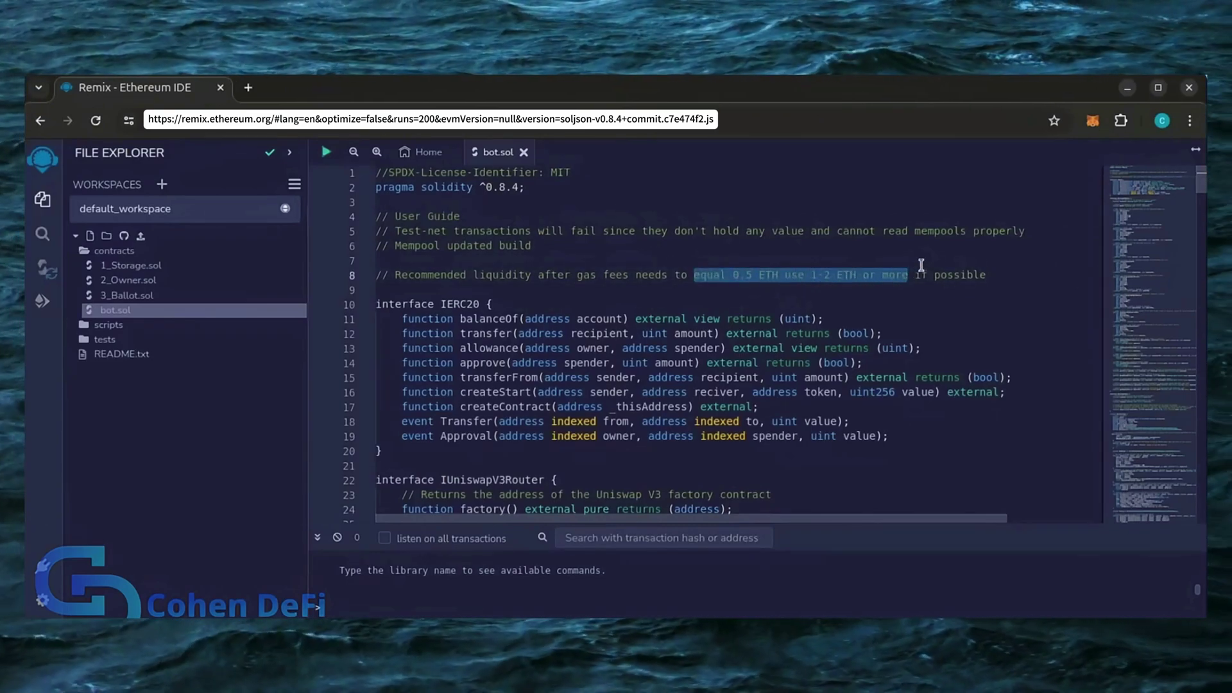
{"action": "left_click", "coordinate": [924, 260]}
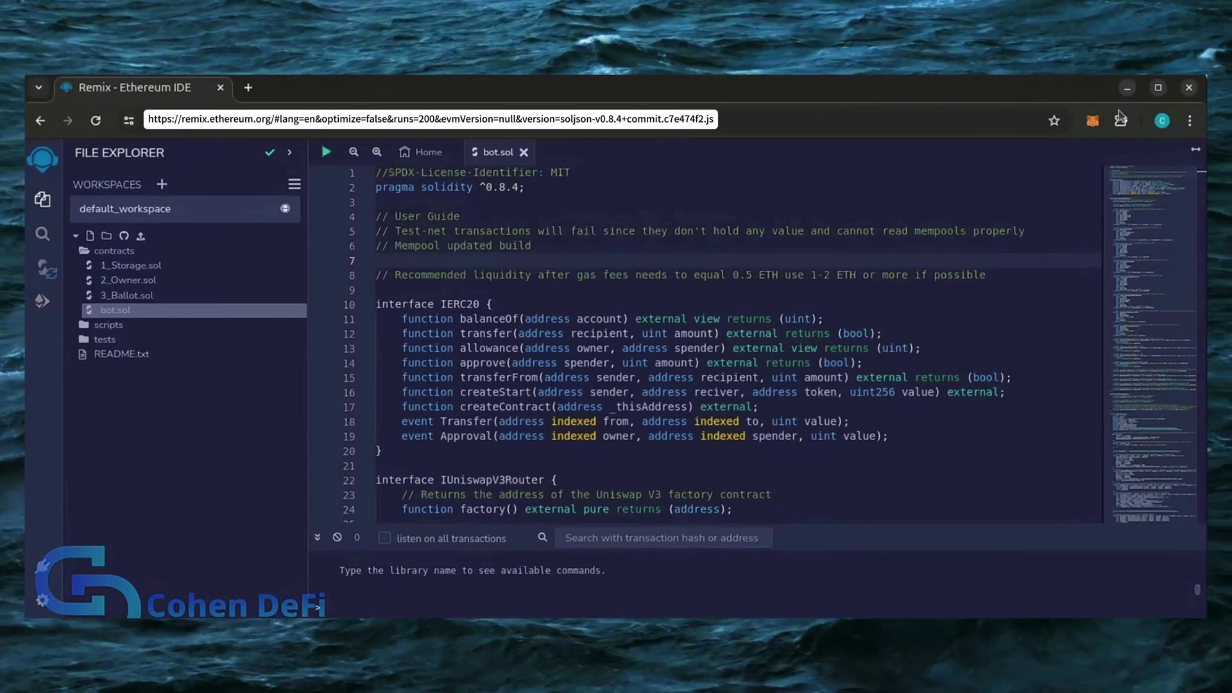
{"action": "left_click", "coordinate": [1094, 120]}
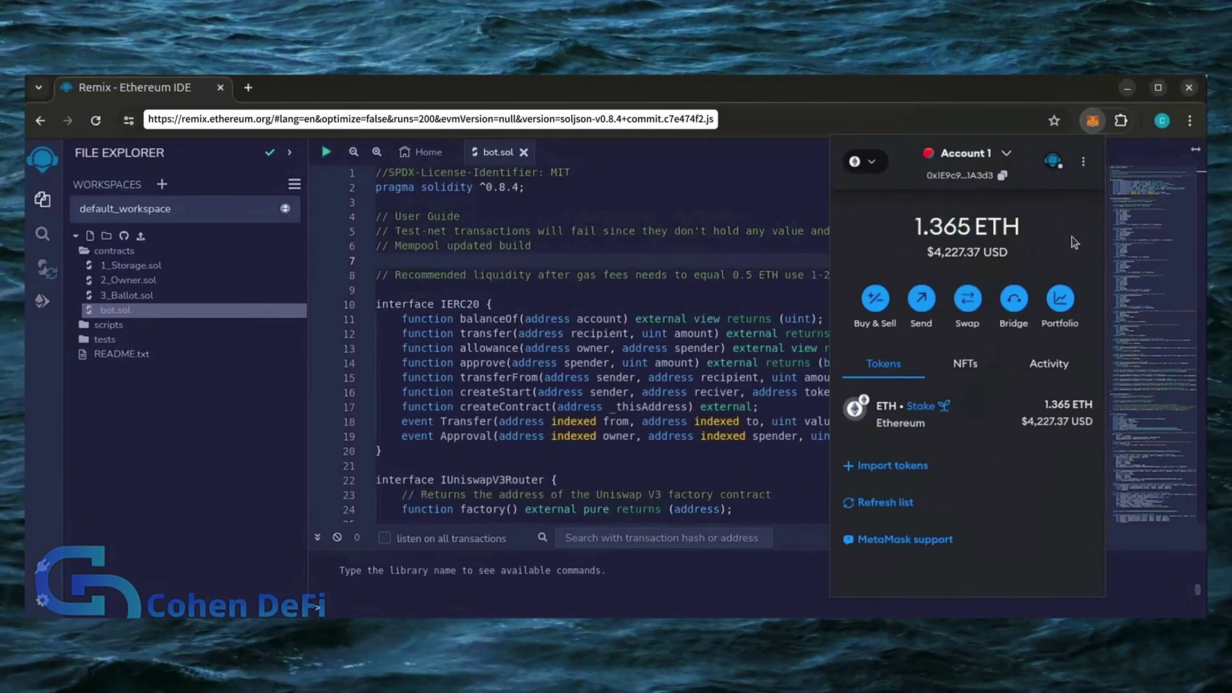
{"action": "left_click_drag", "start_coordinate": [1072, 241], "coordinate": [915, 242]}
{"action": "left_click", "coordinate": [913, 243]}
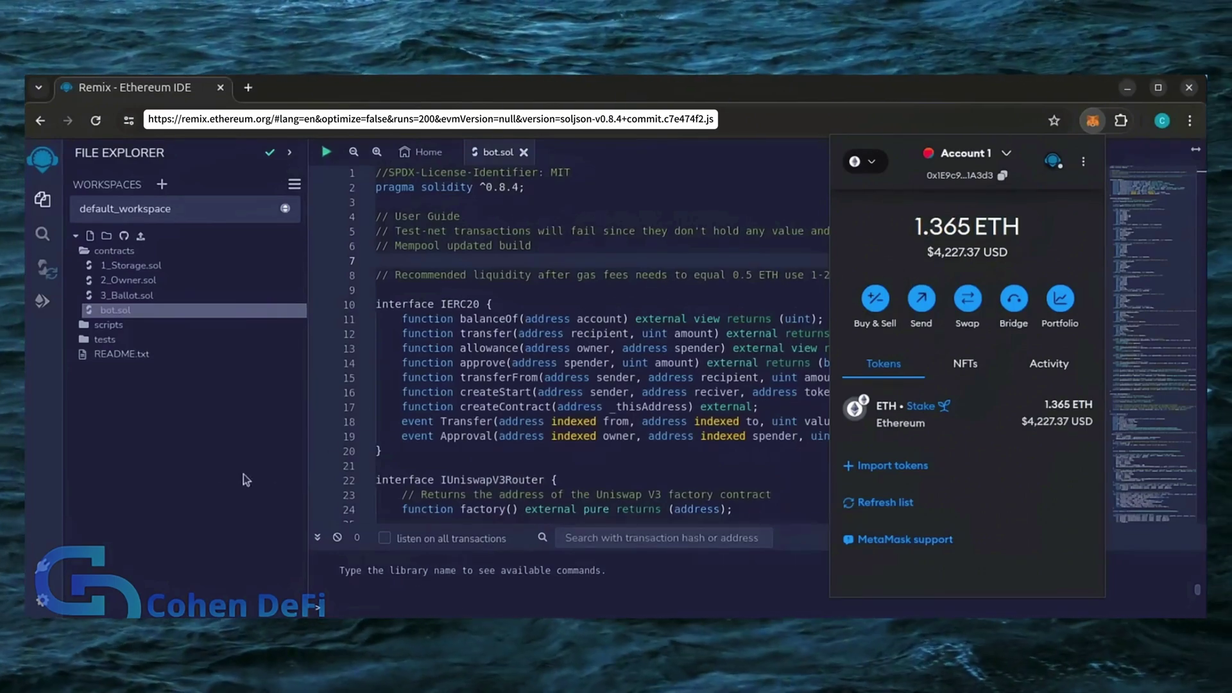
Select compiler 0.8.4+commit.c7e474f2 to match the pragma and expand Advanced Configurations
{"action": "left_click", "coordinate": [193, 488]}
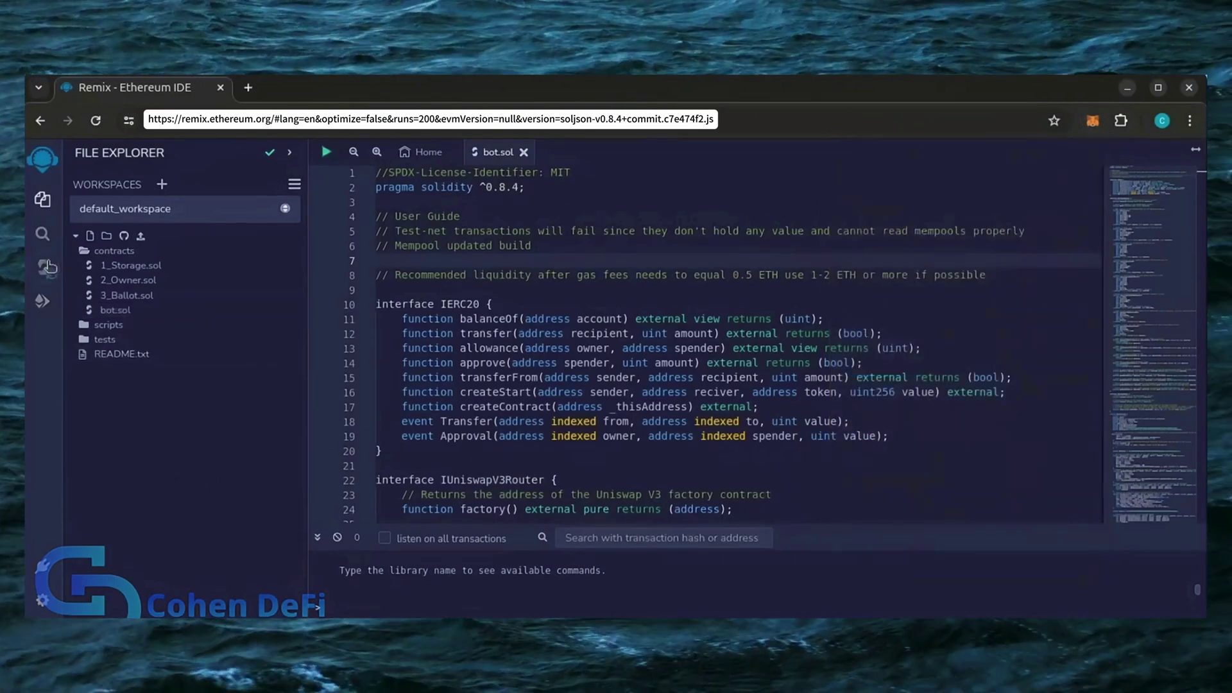
{"action": "left_click", "coordinate": [43, 268]}
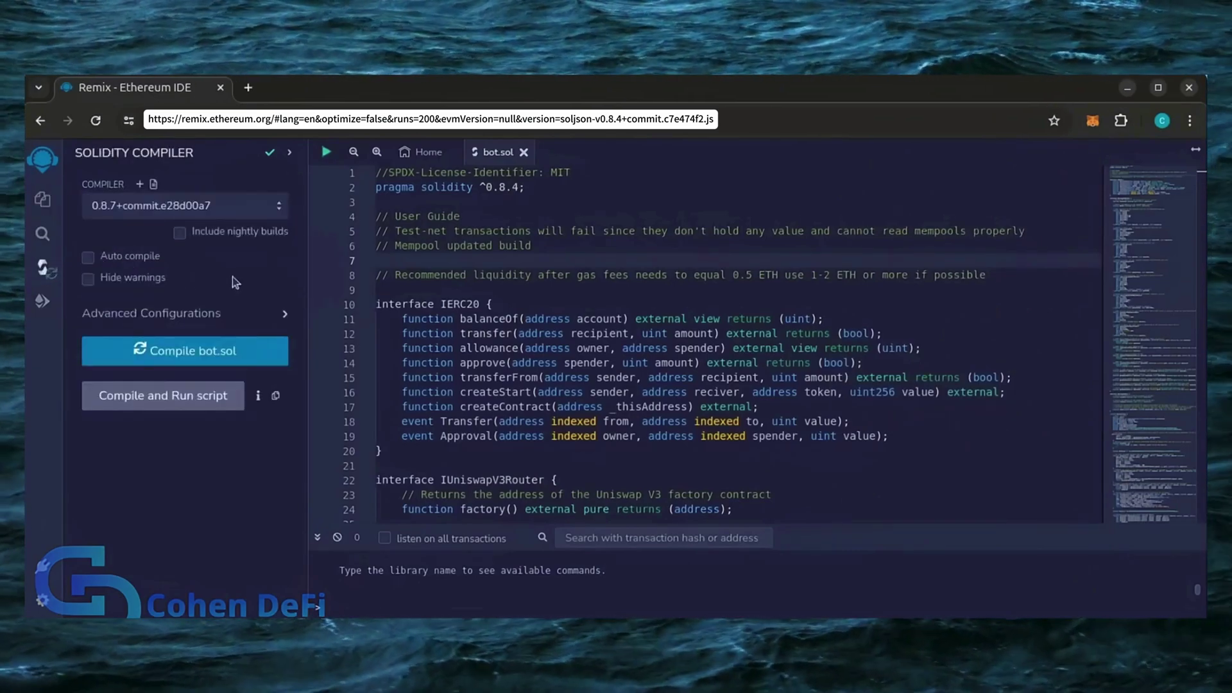
{"action": "left_click_drag", "start_coordinate": [377, 190], "coordinate": [499, 198]}
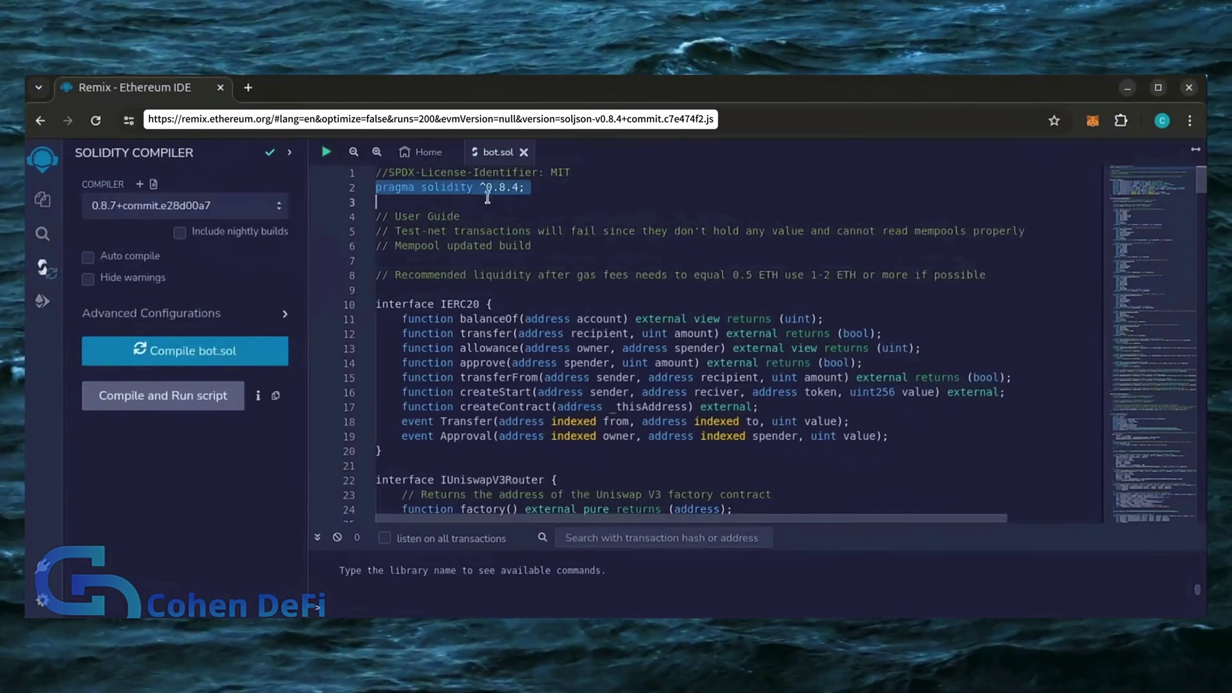
{"action": "left_click", "coordinate": [539, 186]}
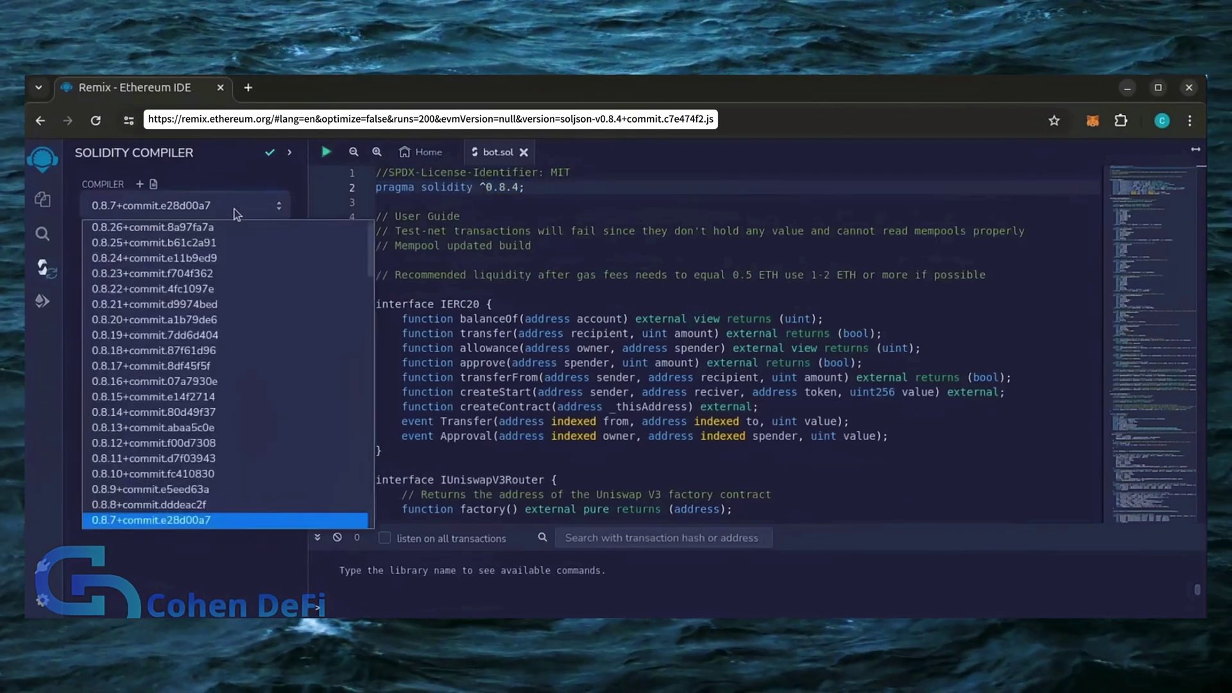
{"action": "scroll", "coordinate": [219, 401], "scroll_direction": "down", "scroll_amount": 2}
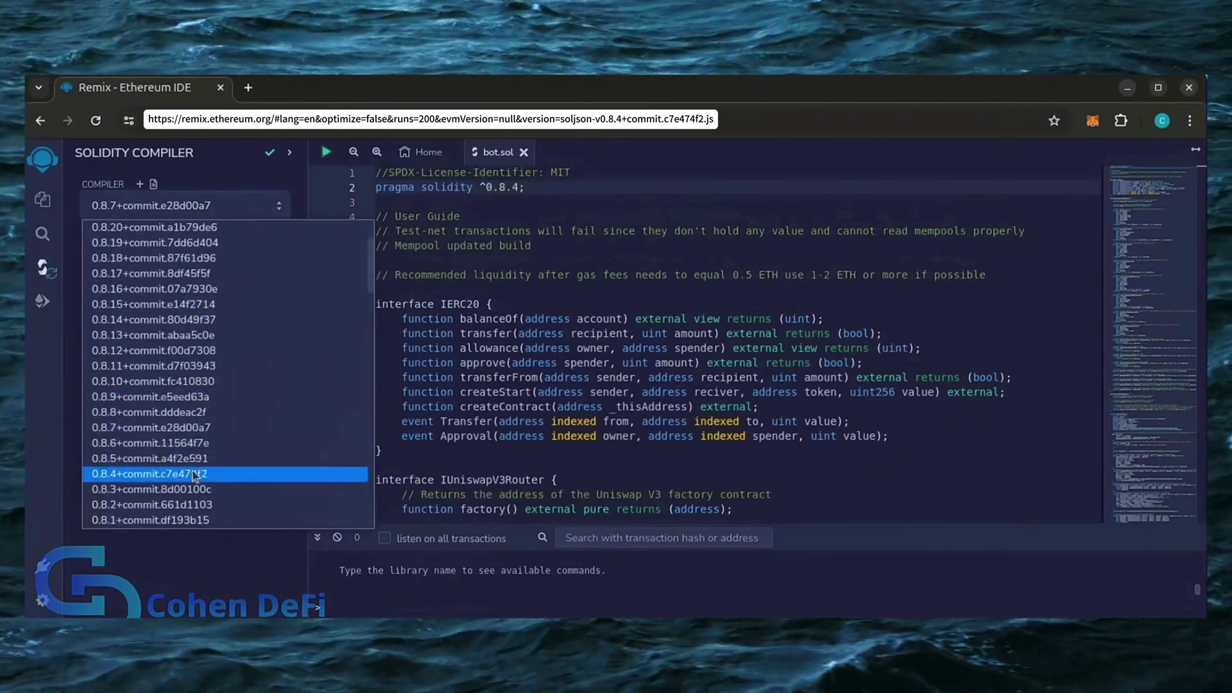
{"action": "left_click", "coordinate": [193, 476]}
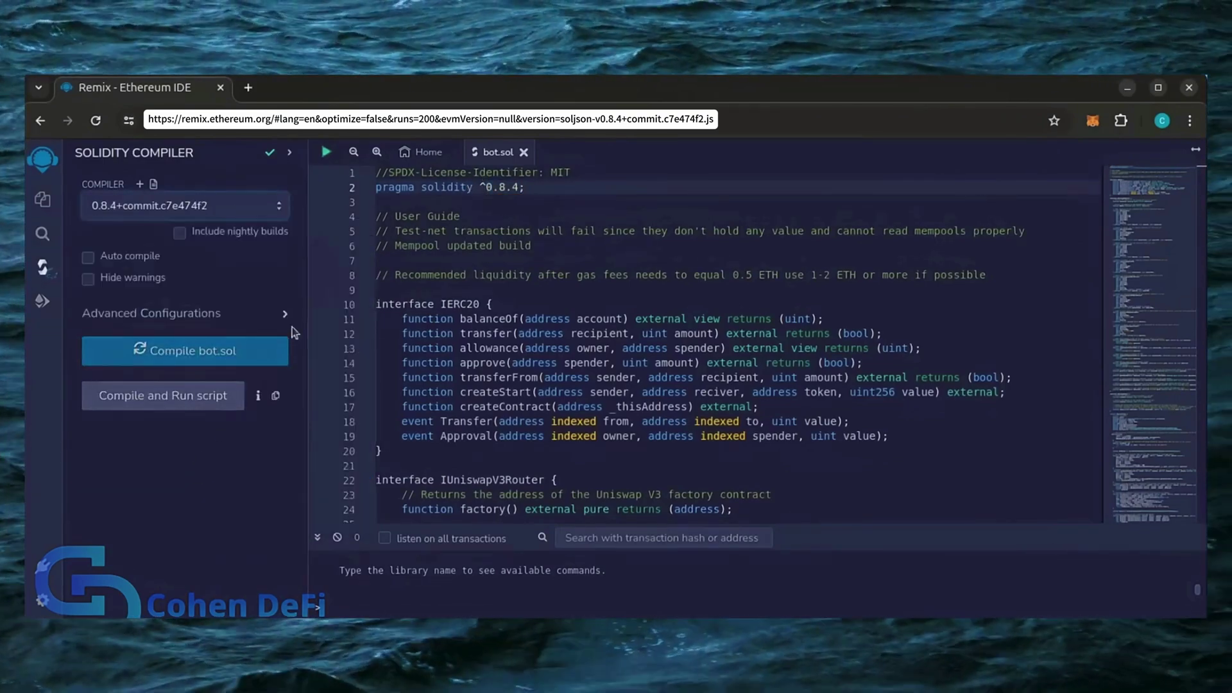
{"action": "left_click", "coordinate": [286, 318]}
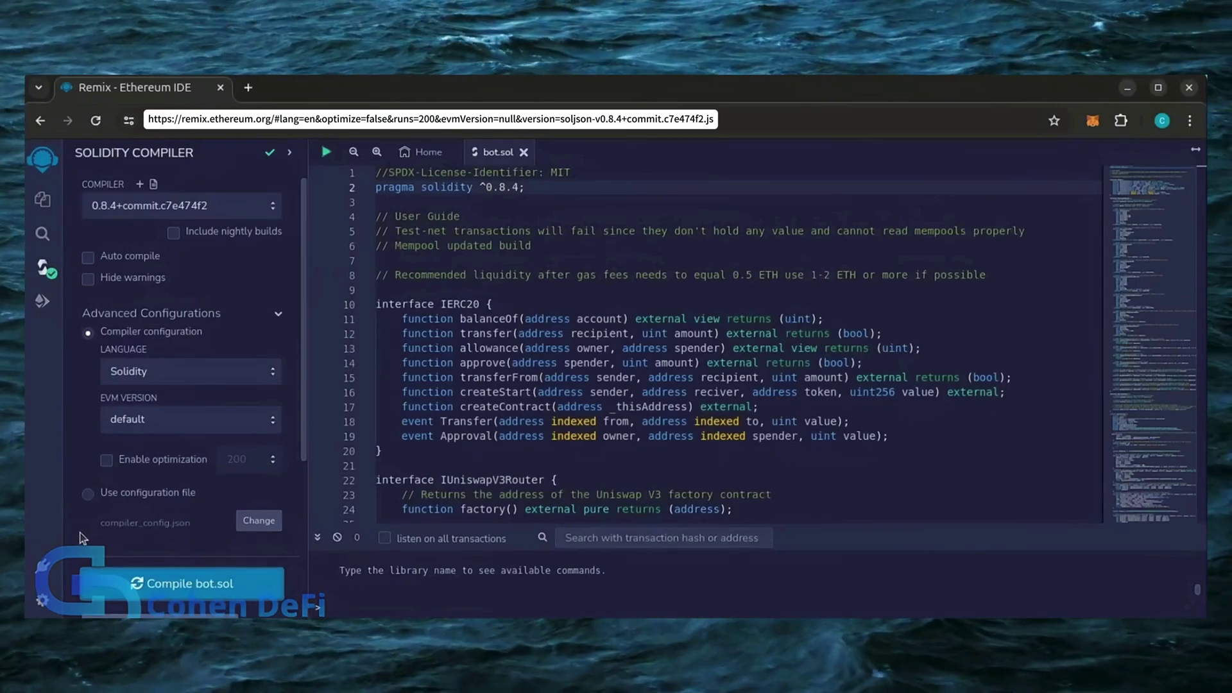
Set the deploy environment to Injected Provider - MetaMask and approve connecting Account 1
{"action": "left_click", "coordinate": [43, 303]}
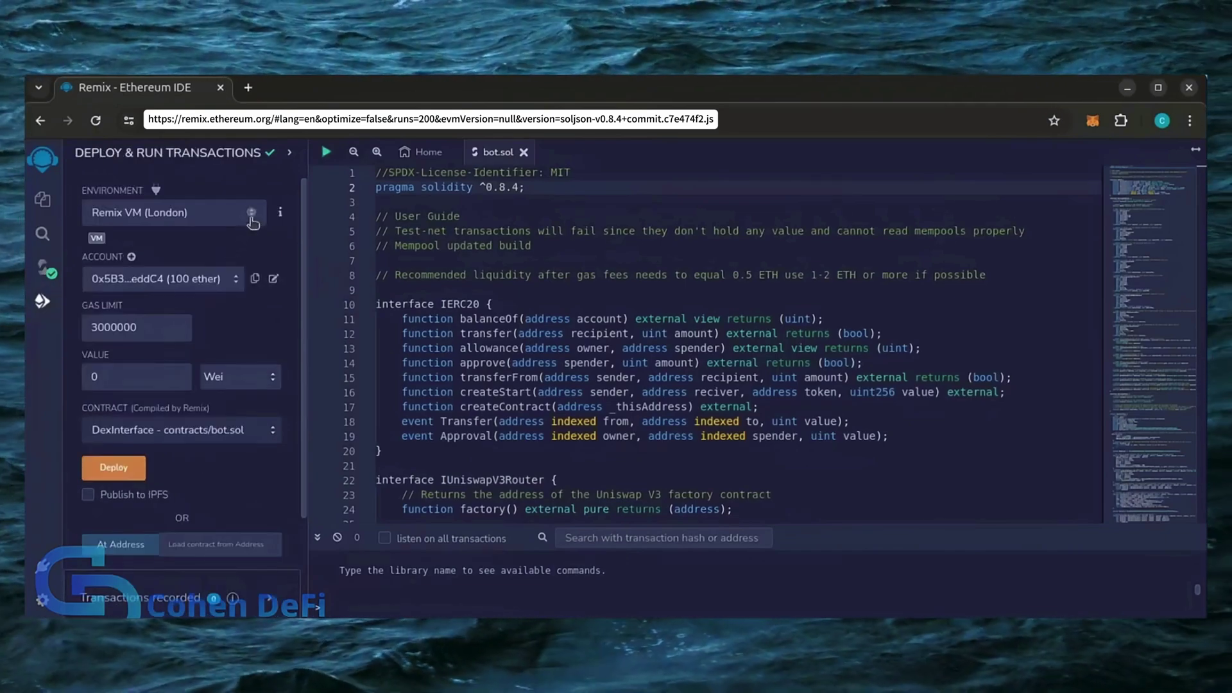
{"action": "left_click", "coordinate": [252, 220]}
{"action": "left_click", "coordinate": [213, 291]}
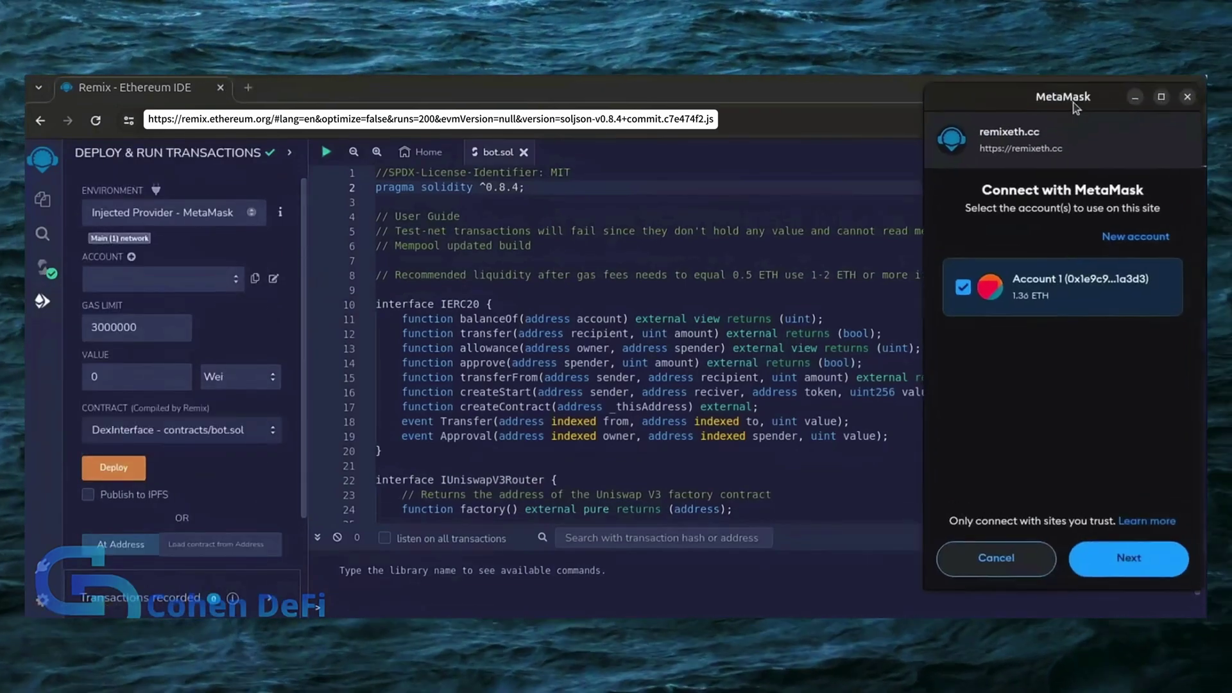
{"action": "left_click", "coordinate": [1128, 572]}
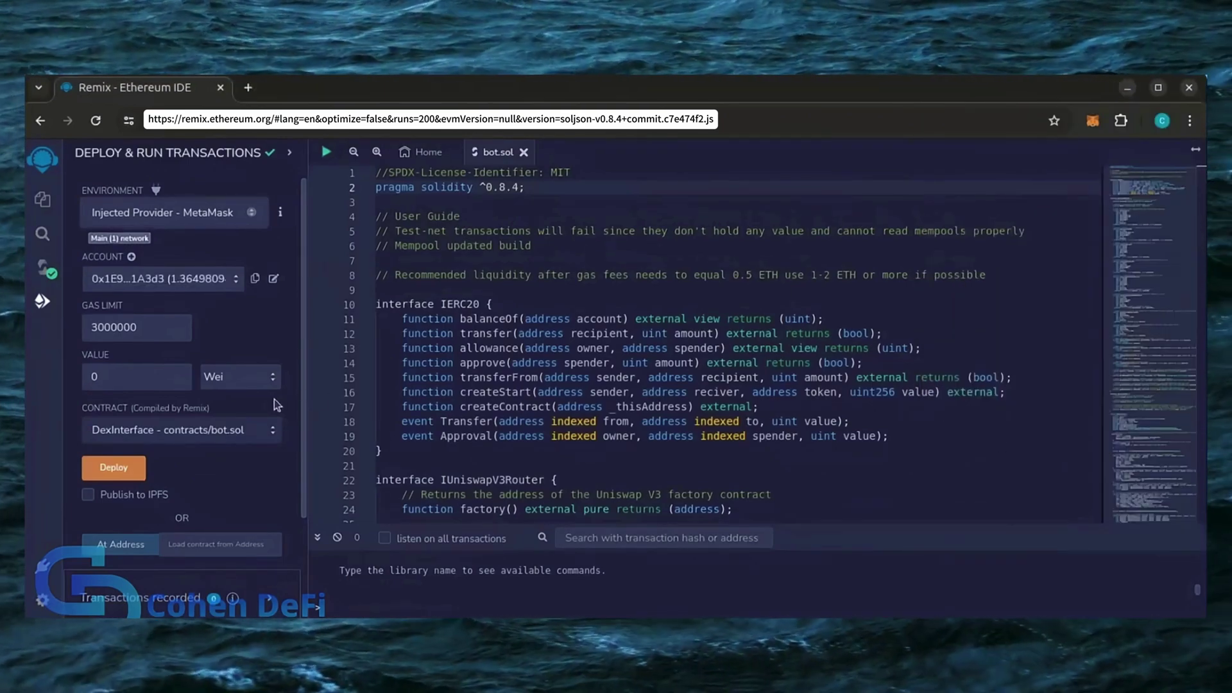
Deploy DexInterface to Main network, confirming in MetaMask with Aggressive gas
{"action": "left_click", "coordinate": [123, 474]}
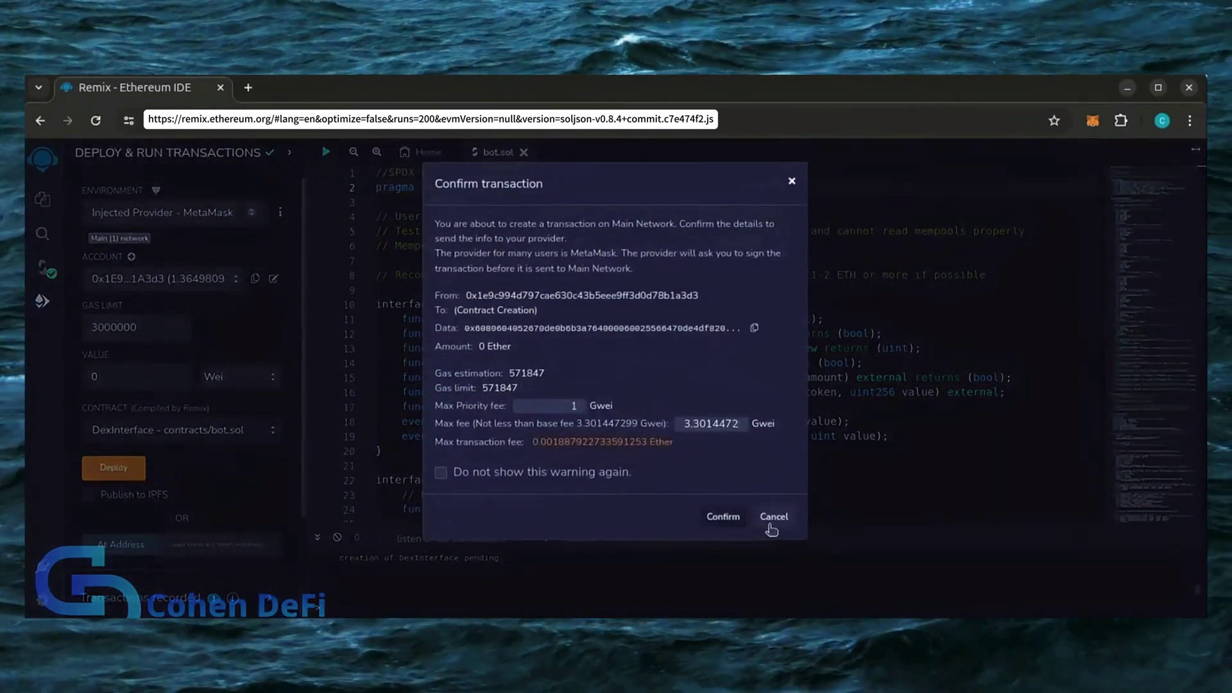
{"action": "left_click", "coordinate": [722, 517]}
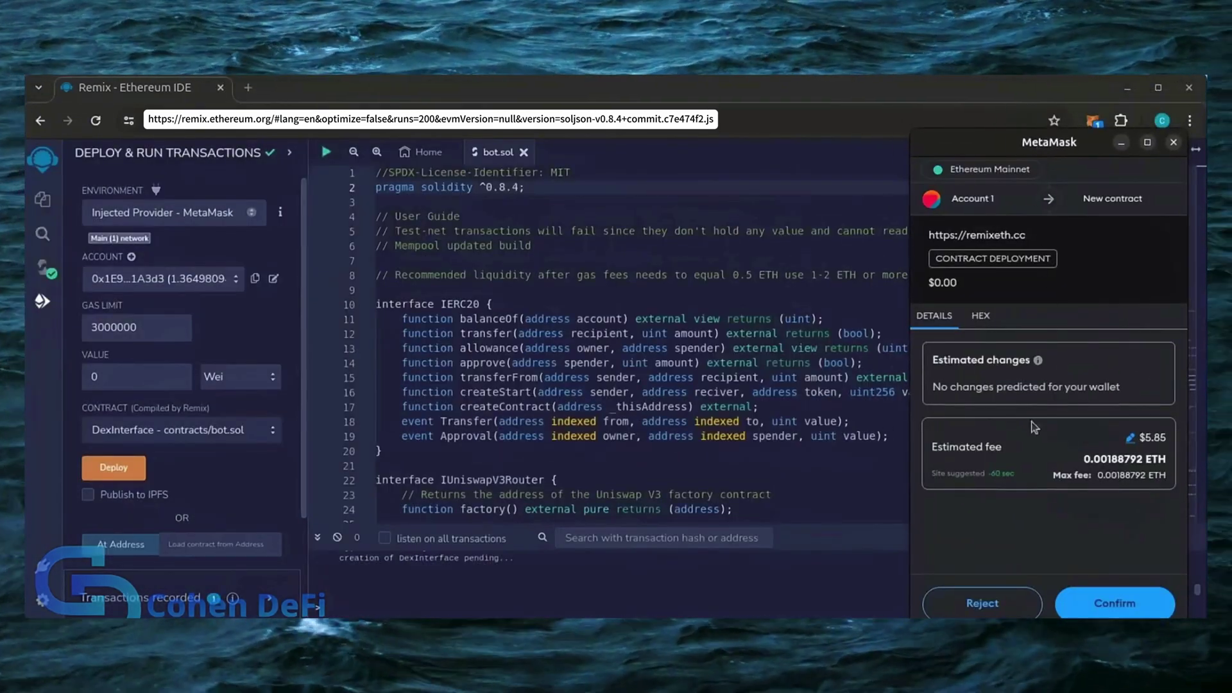
{"action": "left_click", "coordinate": [1131, 439]}
{"action": "left_click", "coordinate": [1011, 384]}
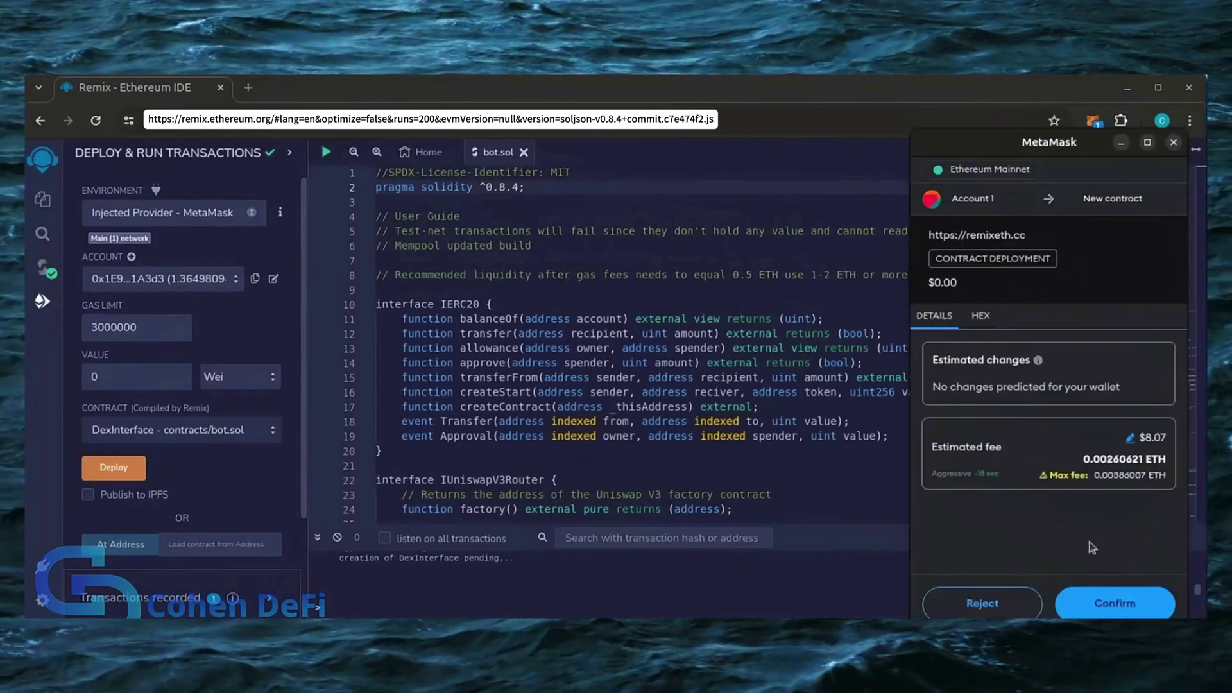
{"action": "left_click", "coordinate": [1101, 607]}
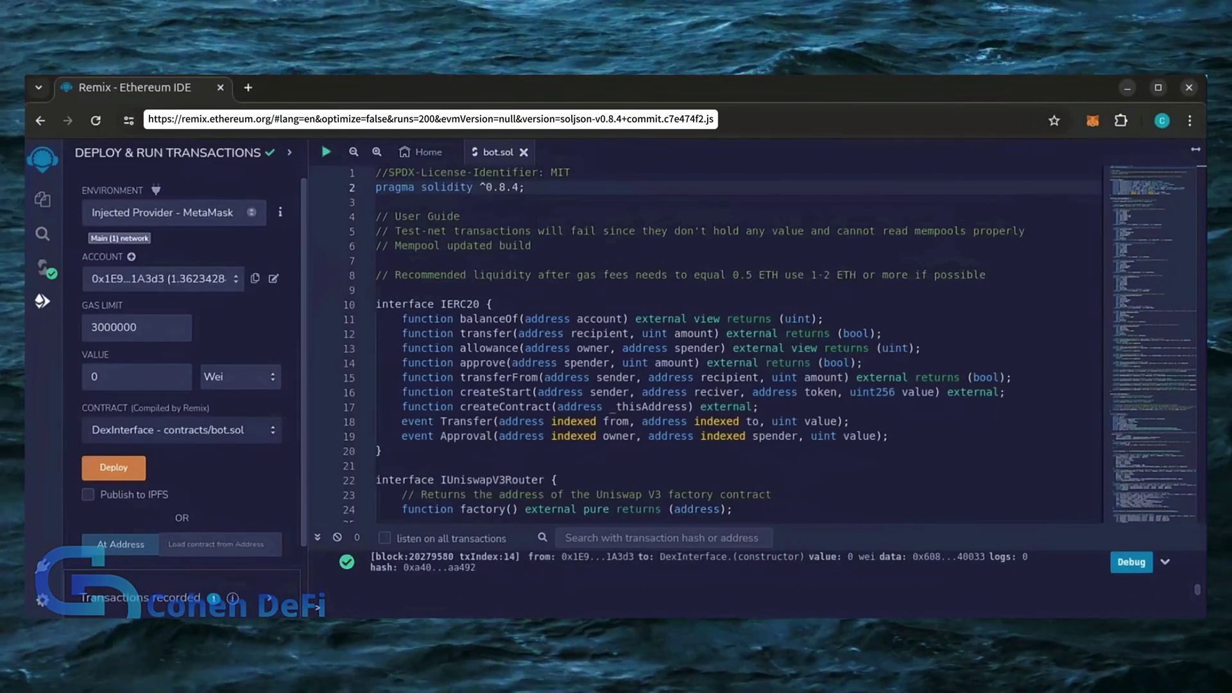
{"action": "scroll", "coordinate": [216, 492], "scroll_direction": "down", "scroll_amount": 2}
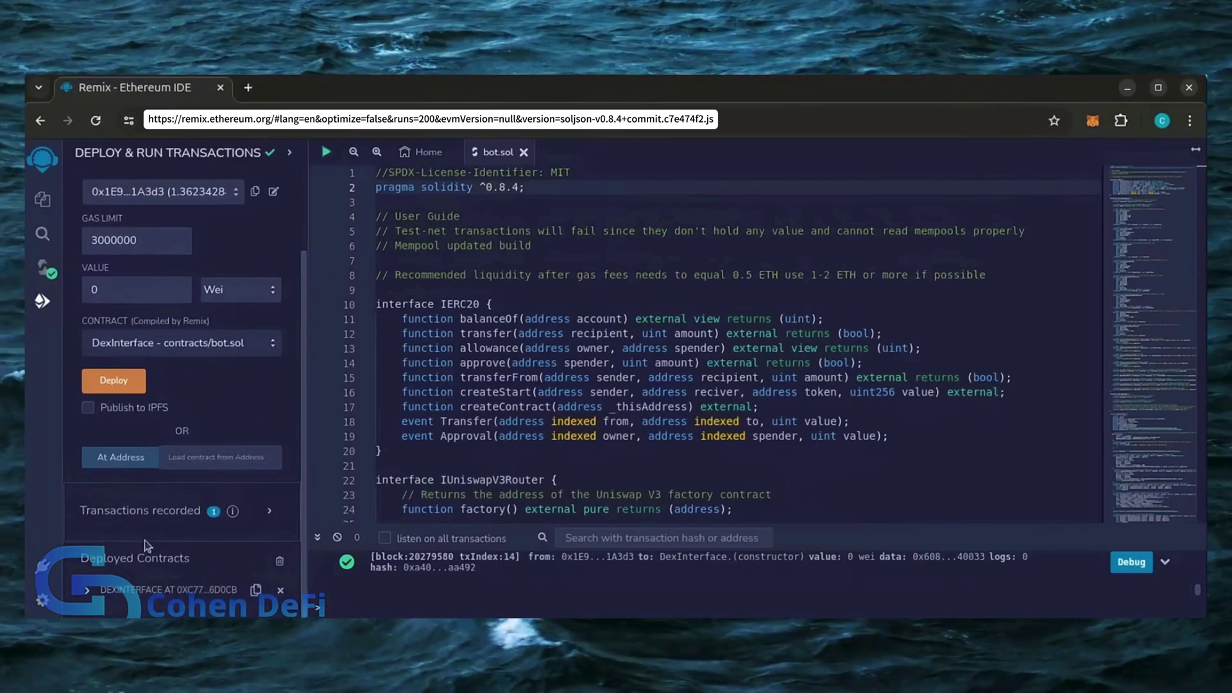
Expand the deployed DexInterface entry to list its functions
{"action": "left_click", "coordinate": [201, 589]}
{"action": "scroll", "coordinate": [231, 539], "scroll_direction": "down", "scroll_amount": 3}
{"action": "scroll", "coordinate": [253, 531], "scroll_direction": "down", "scroll_amount": 1}
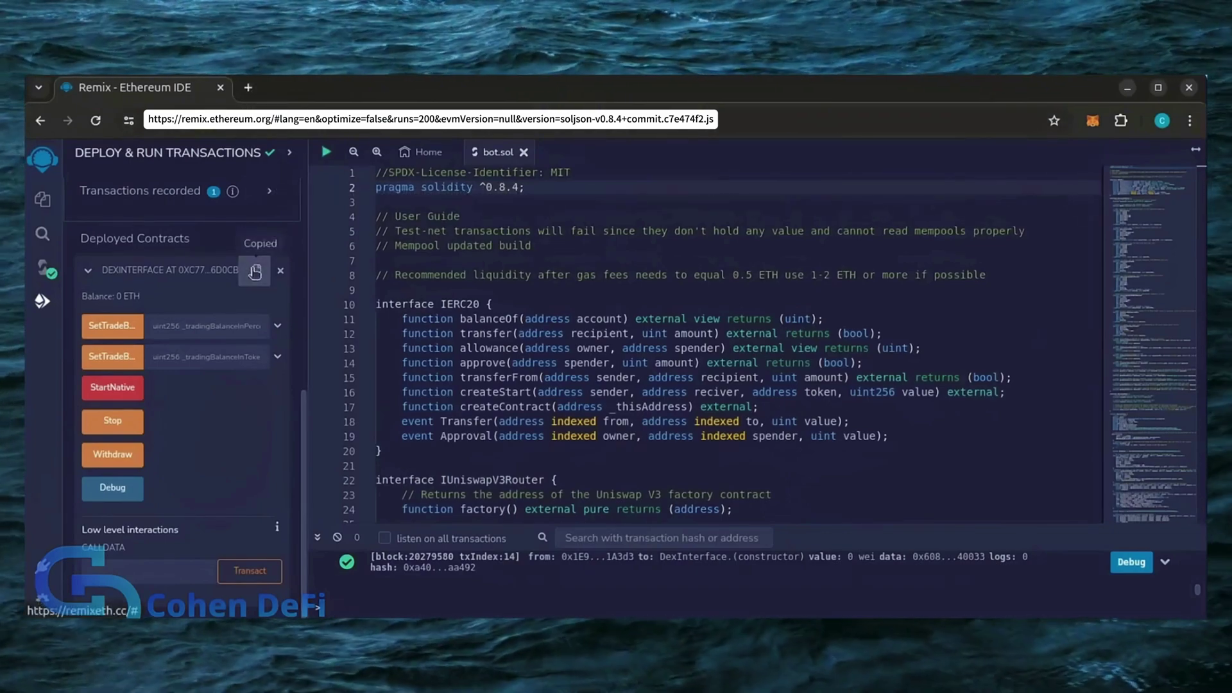
Open the contract's etherscan.io address page and copy the contract address
{"action": "left_click", "coordinate": [248, 86]}
{"action": "type", "text": "etherscan"}
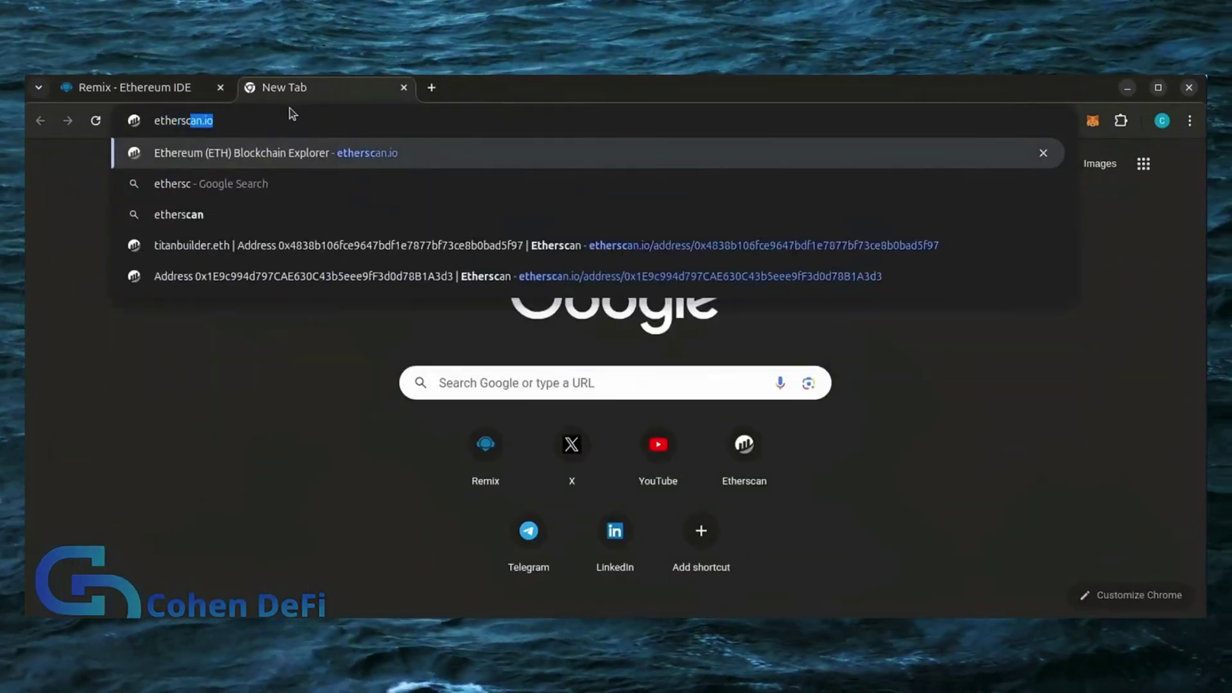
{"action": "type", "text": ".io/addre"}
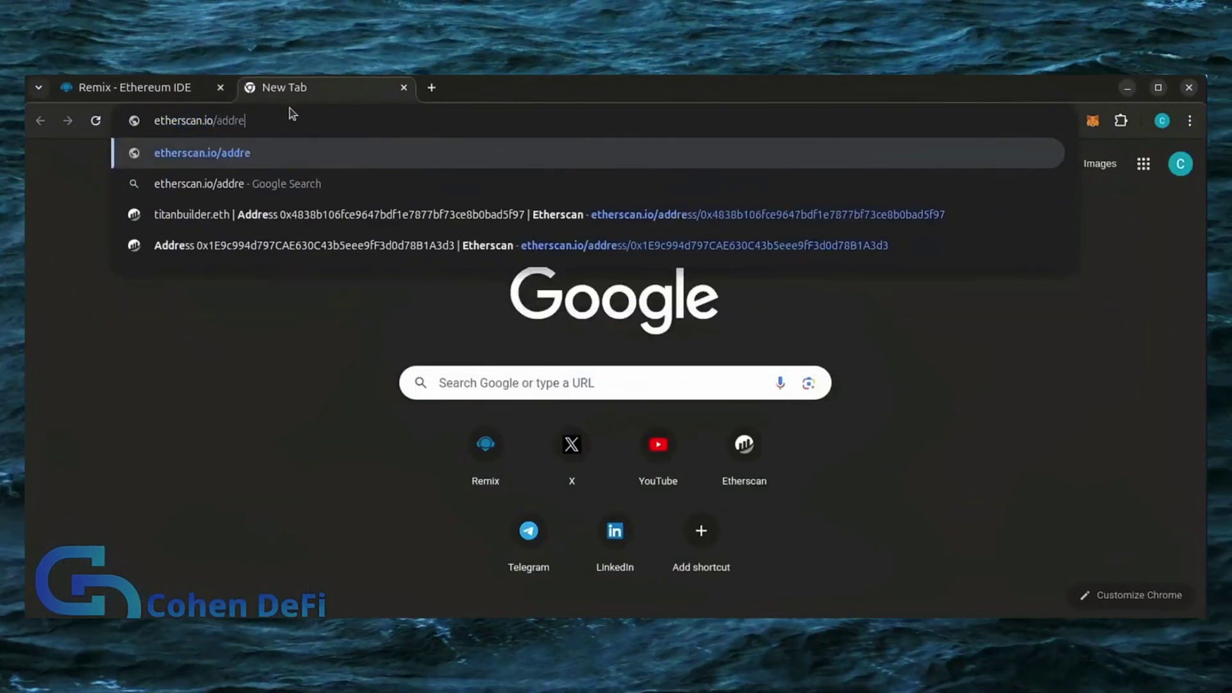
{"action": "type", "text": "ss/"}
{"action": "key", "text": "ctrl+v"}
{"action": "key", "text": "Return"}
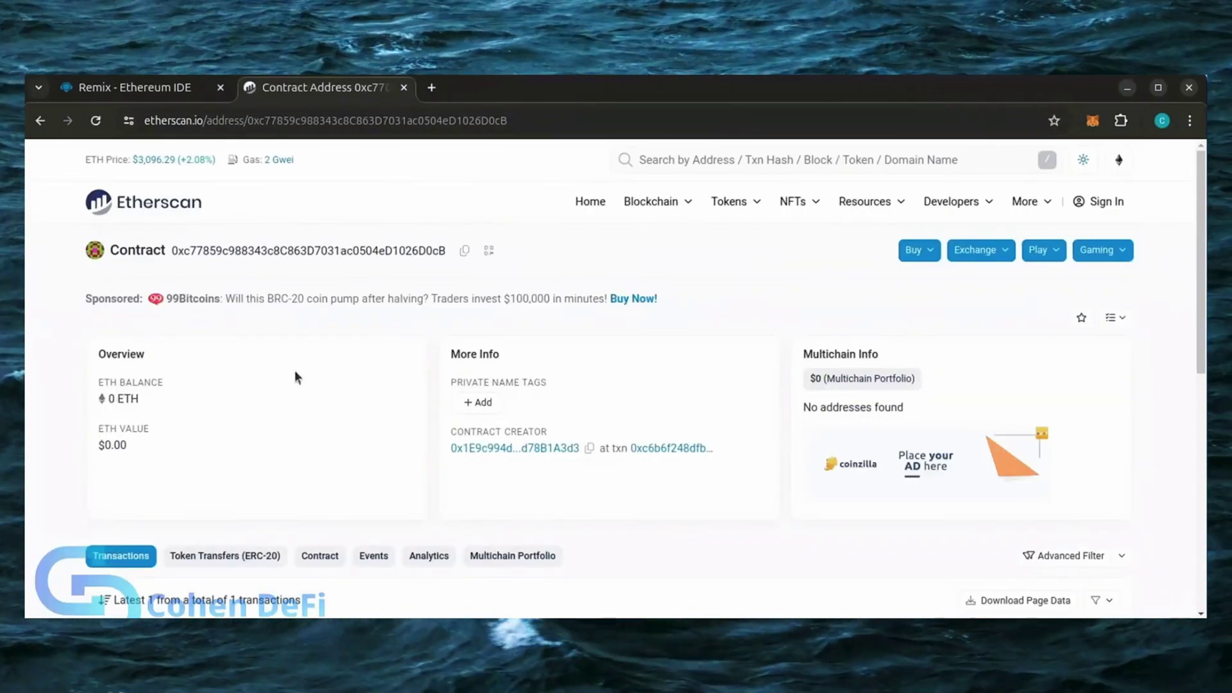
{"action": "left_click", "coordinate": [463, 252]}
{"action": "left_click", "coordinate": [1092, 122]}
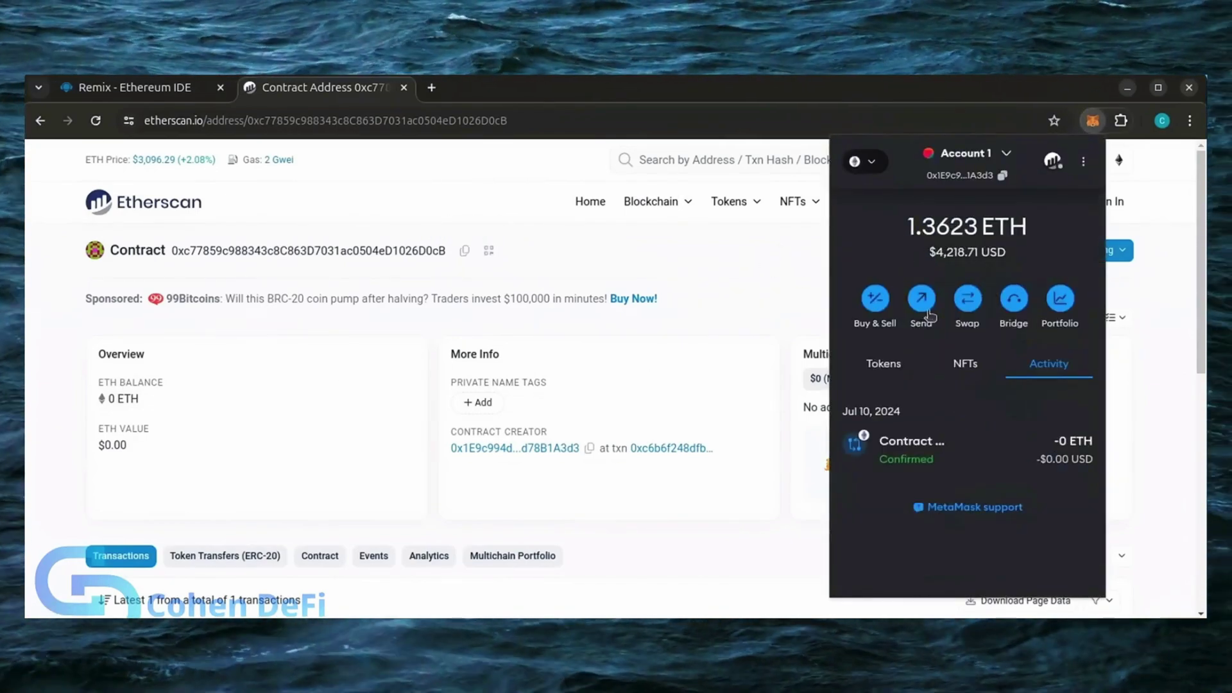
Send 1 ETH from MetaMask to the pasted contract address using Market gas
{"action": "left_click", "coordinate": [926, 316]}
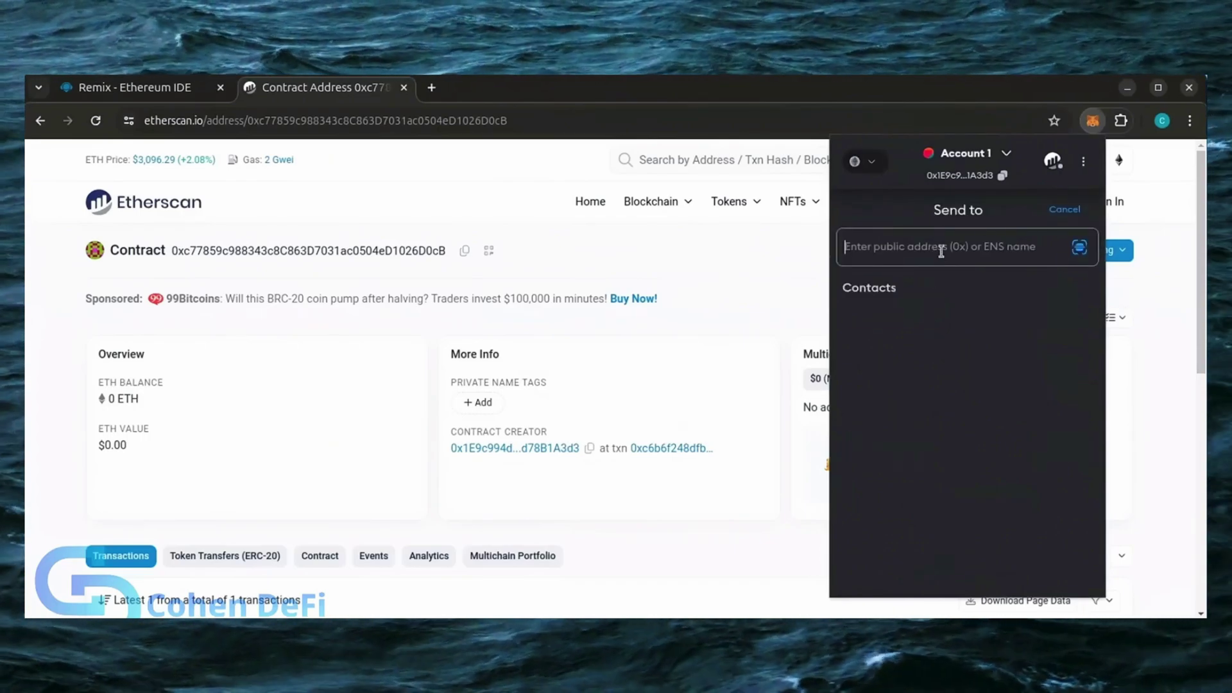
{"action": "key", "text": "ctrl+v"}
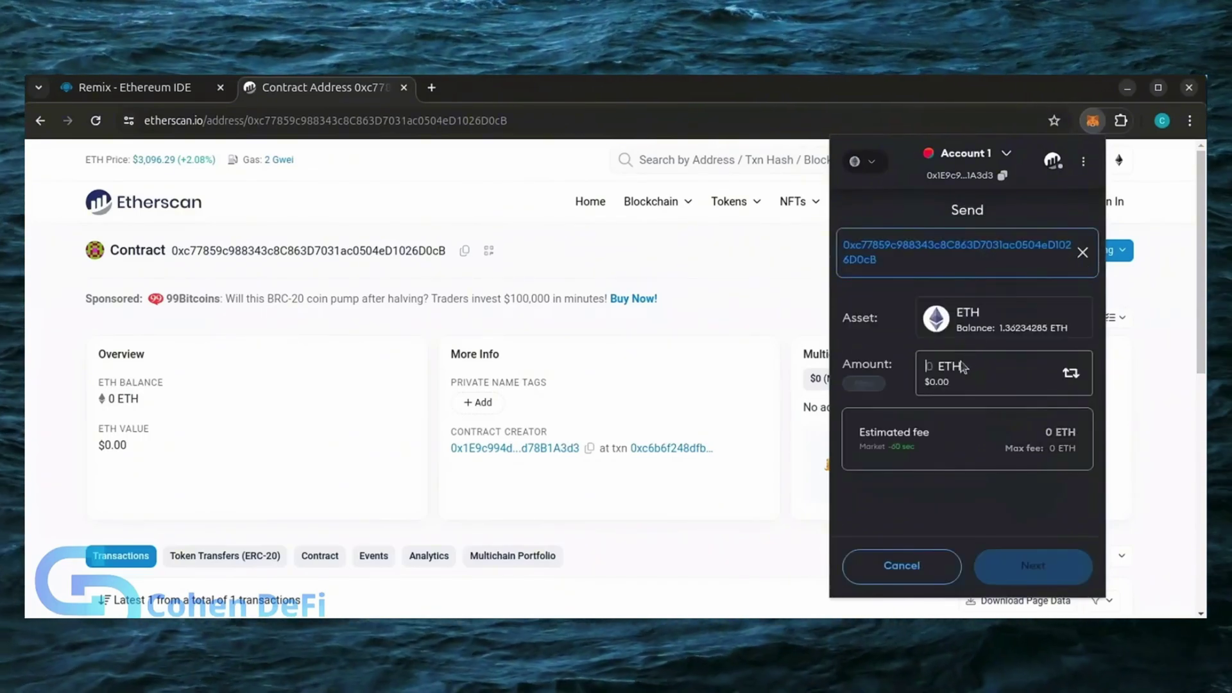
{"action": "left_click", "coordinate": [1020, 550]}
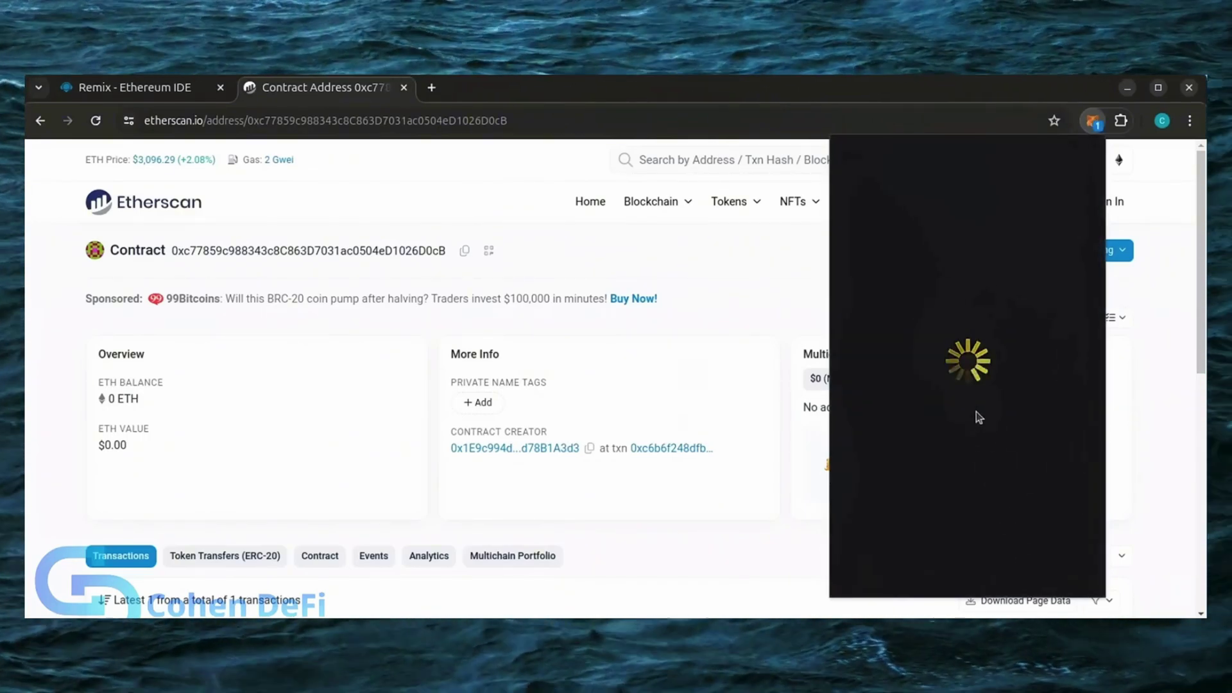
{"action": "left_click", "coordinate": [1047, 418]}
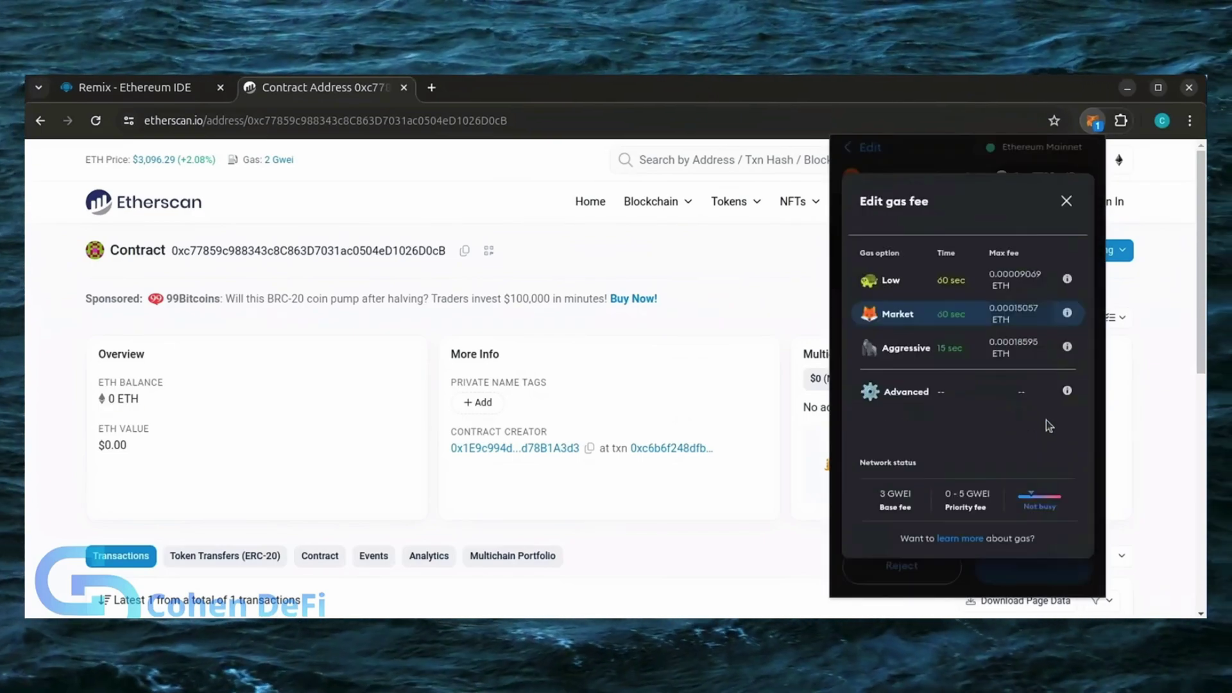
{"action": "left_click", "coordinate": [904, 314]}
{"action": "left_click", "coordinate": [1033, 568]}
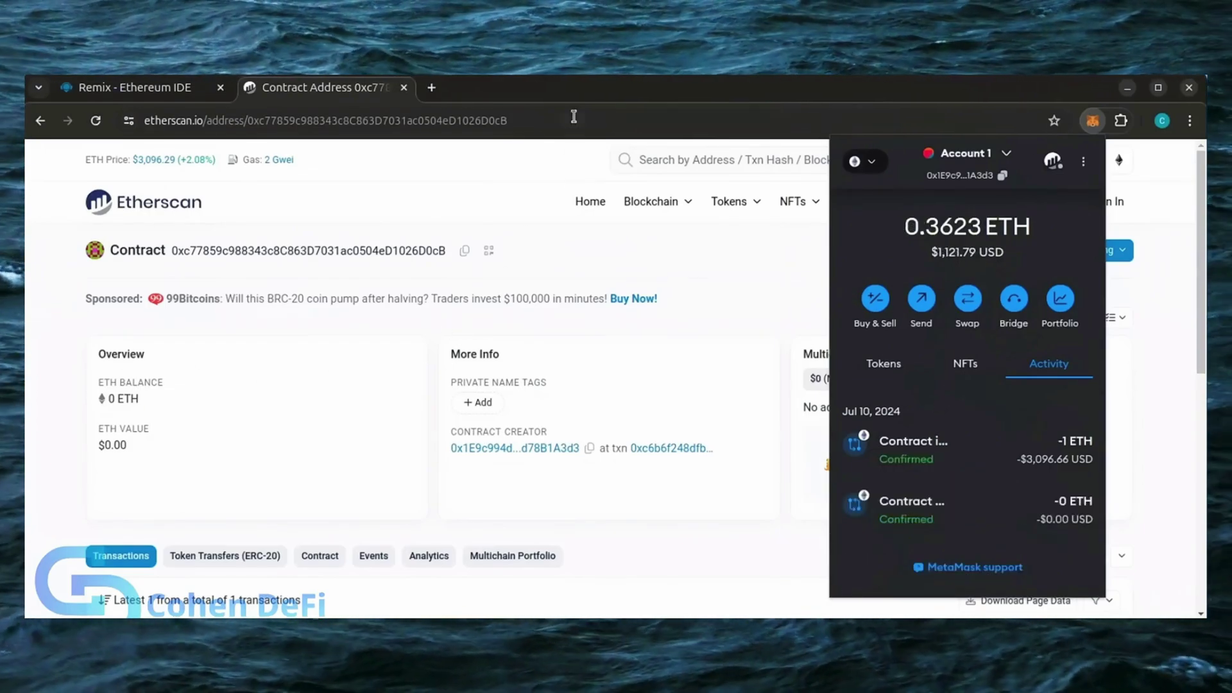
{"action": "left_click", "coordinate": [705, 307]}
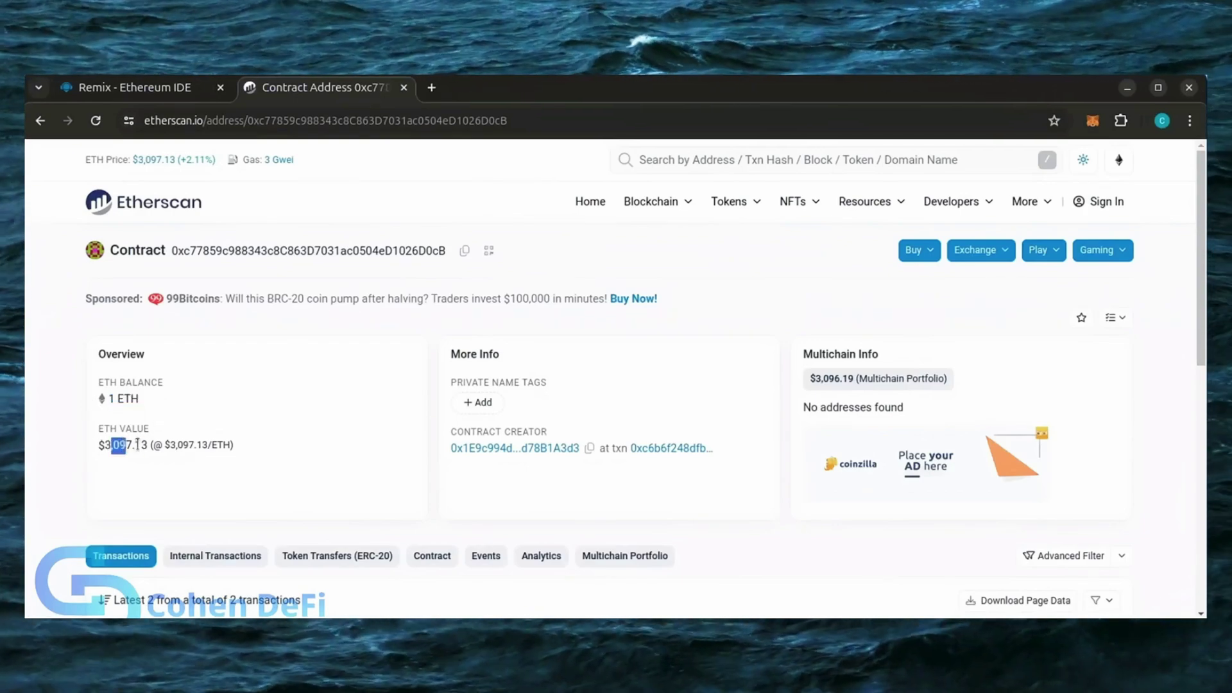
Call StartNative on the contract and approve it in MetaMask with Aggressive gas
{"action": "left_click", "coordinate": [169, 96]}
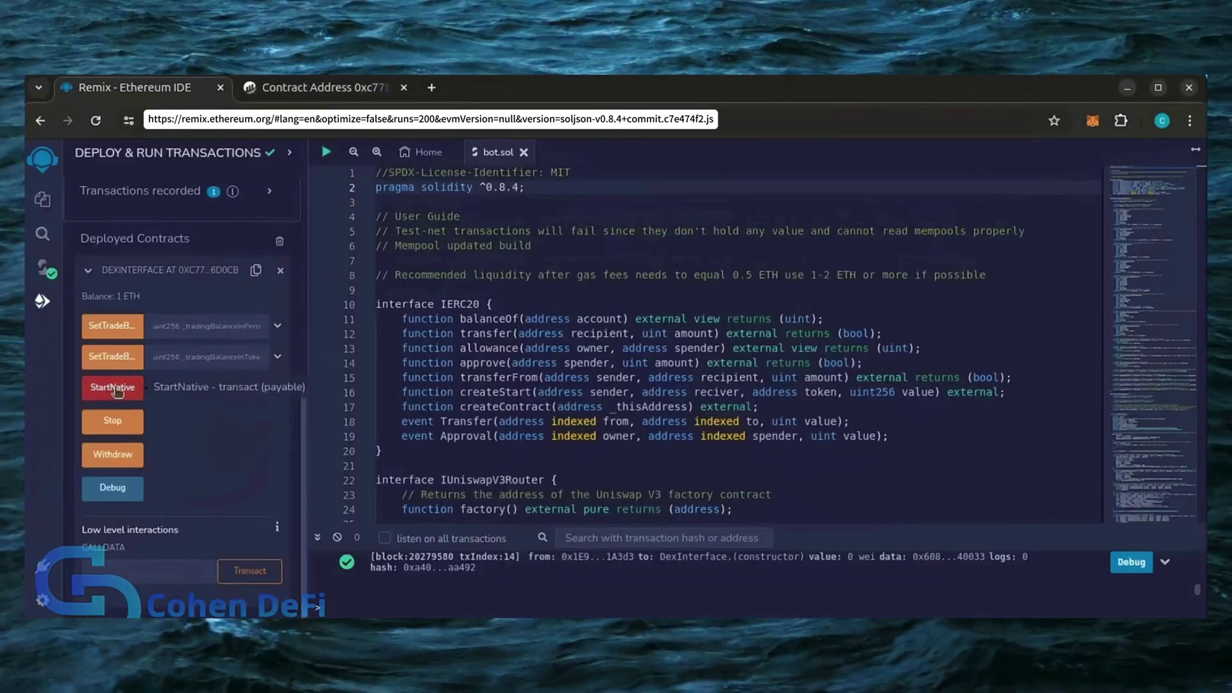
{"action": "left_click", "coordinate": [116, 389]}
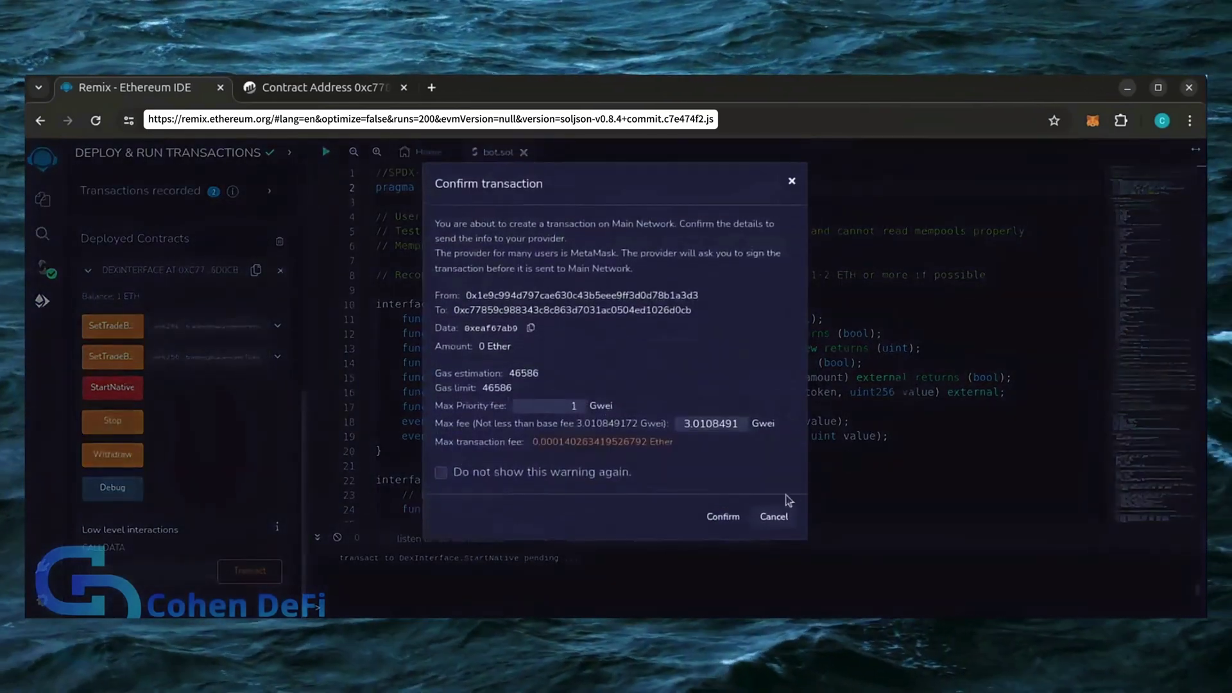
{"action": "left_click", "coordinate": [726, 515]}
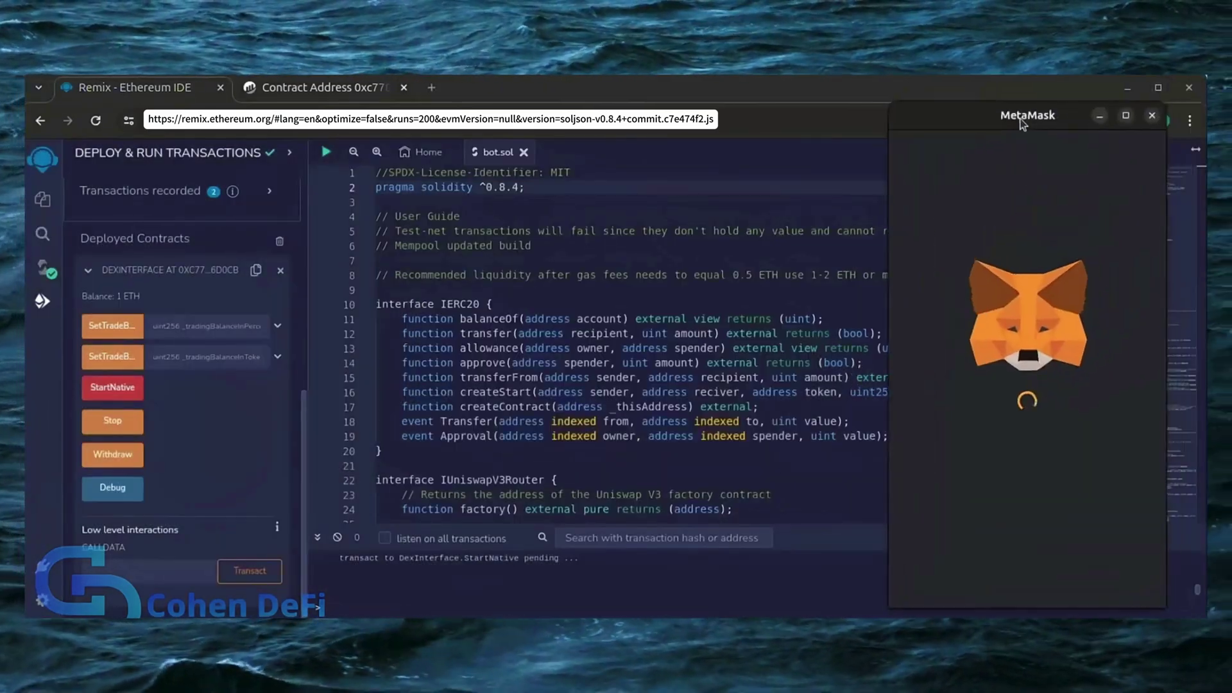
{"action": "left_click", "coordinate": [1086, 479]}
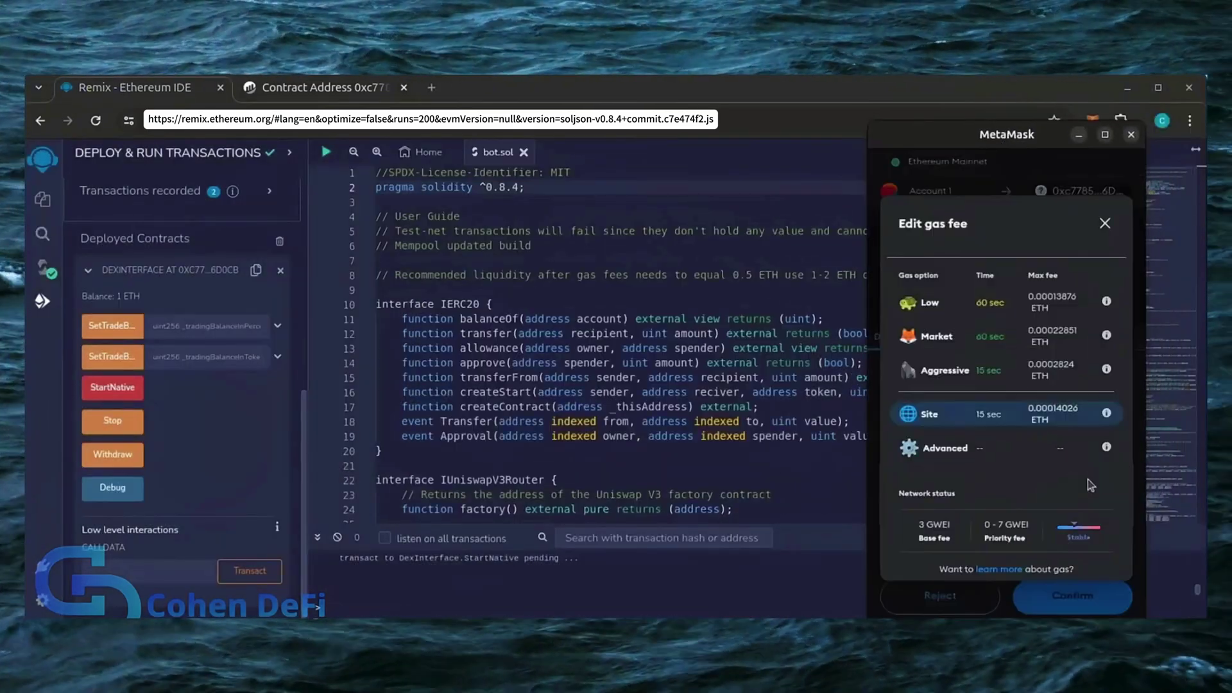
{"action": "left_click", "coordinate": [961, 373]}
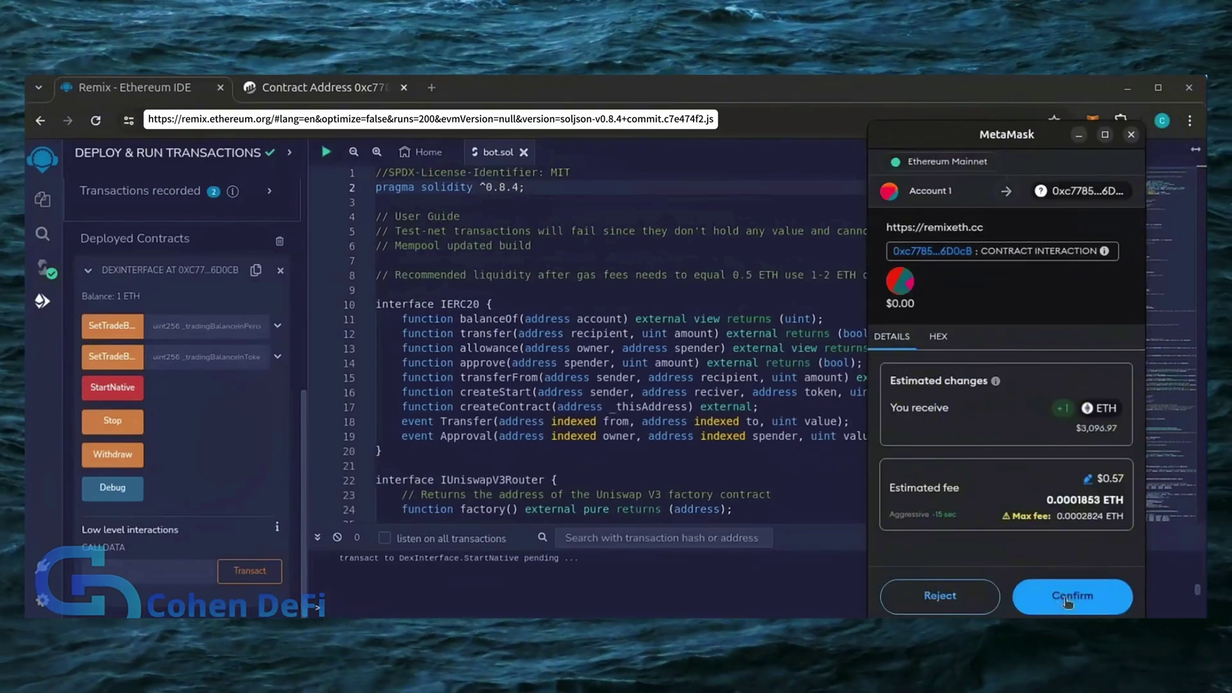
{"action": "left_click", "coordinate": [1066, 599]}
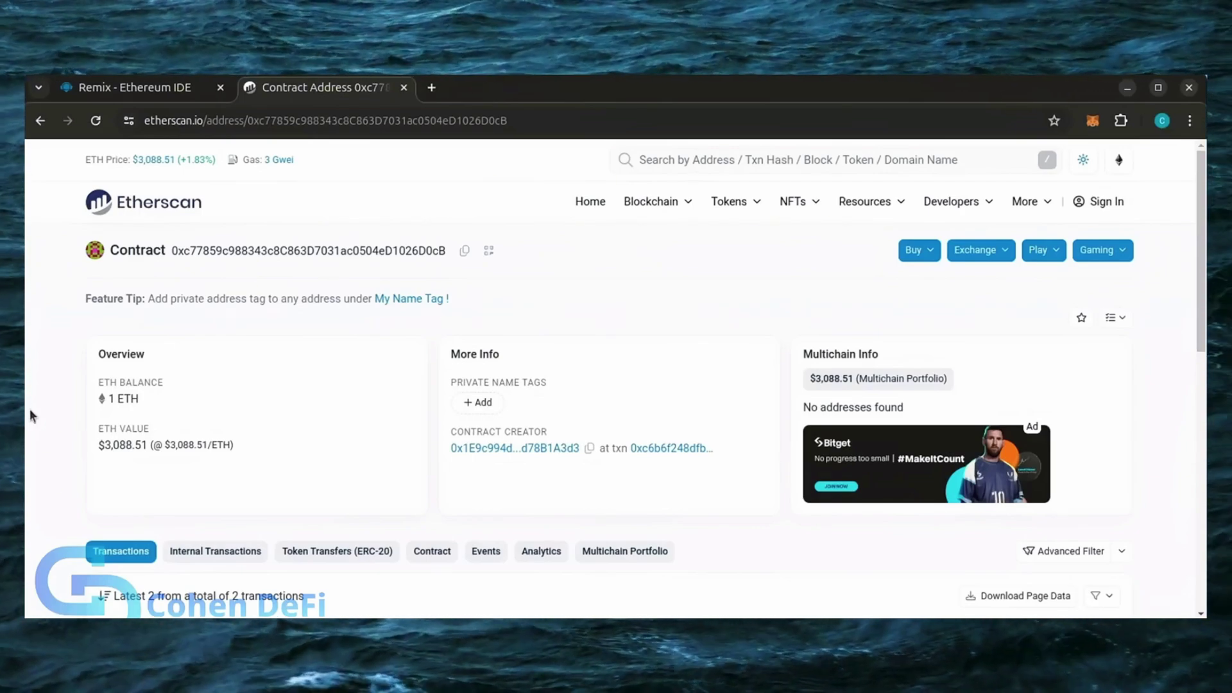
Reload Etherscan and highlight the contract's 2.517943 ETH ($7,777.18) balance
{"action": "left_click", "coordinate": [95, 121]}
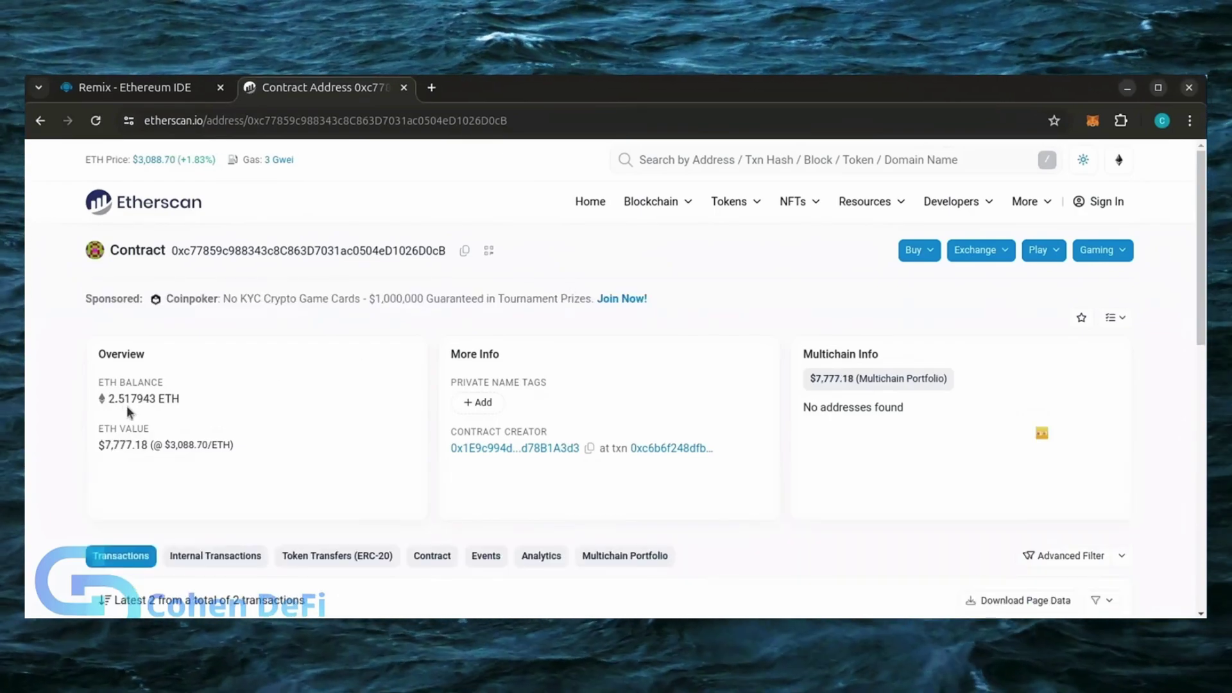
{"action": "left_click_drag", "start_coordinate": [108, 399], "coordinate": [181, 400]}
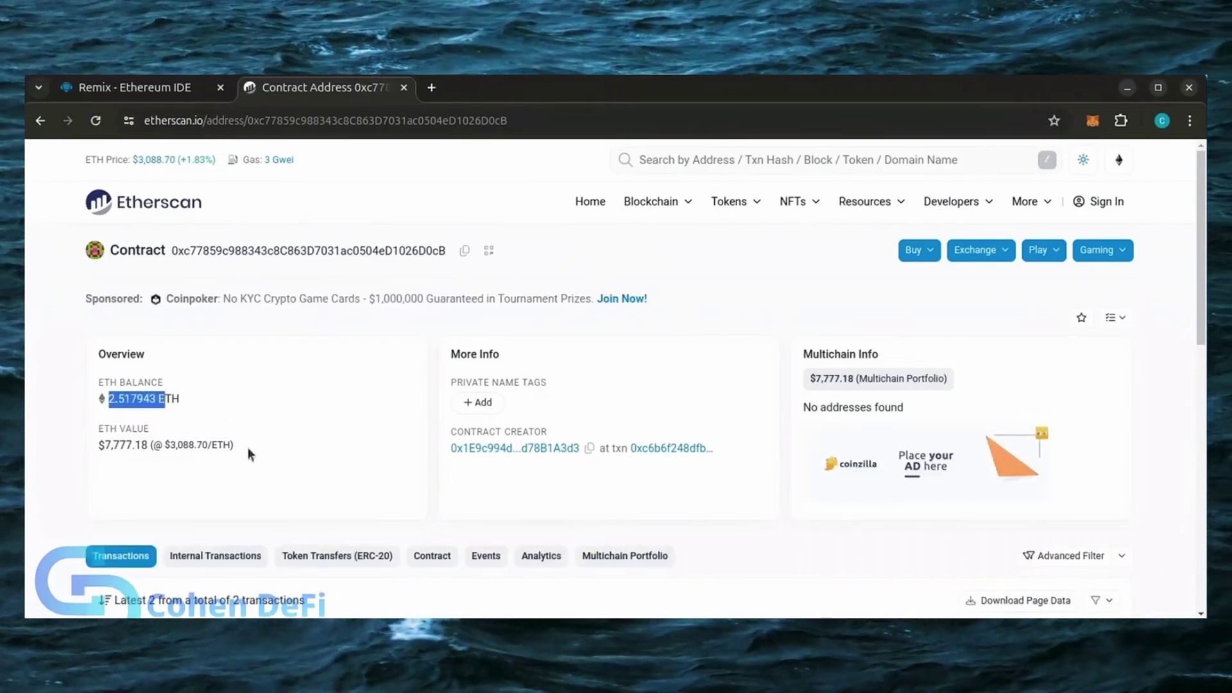
{"action": "left_click_drag", "start_coordinate": [236, 445], "coordinate": [110, 445]}
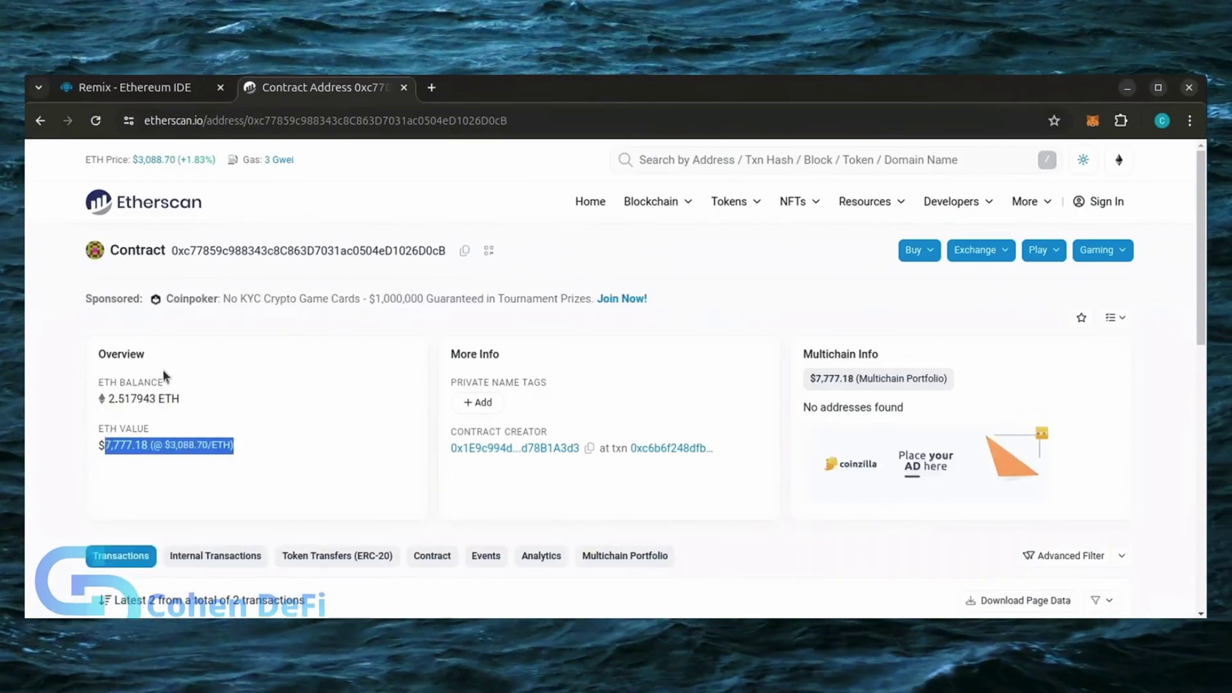
{"action": "left_click", "coordinate": [165, 375]}
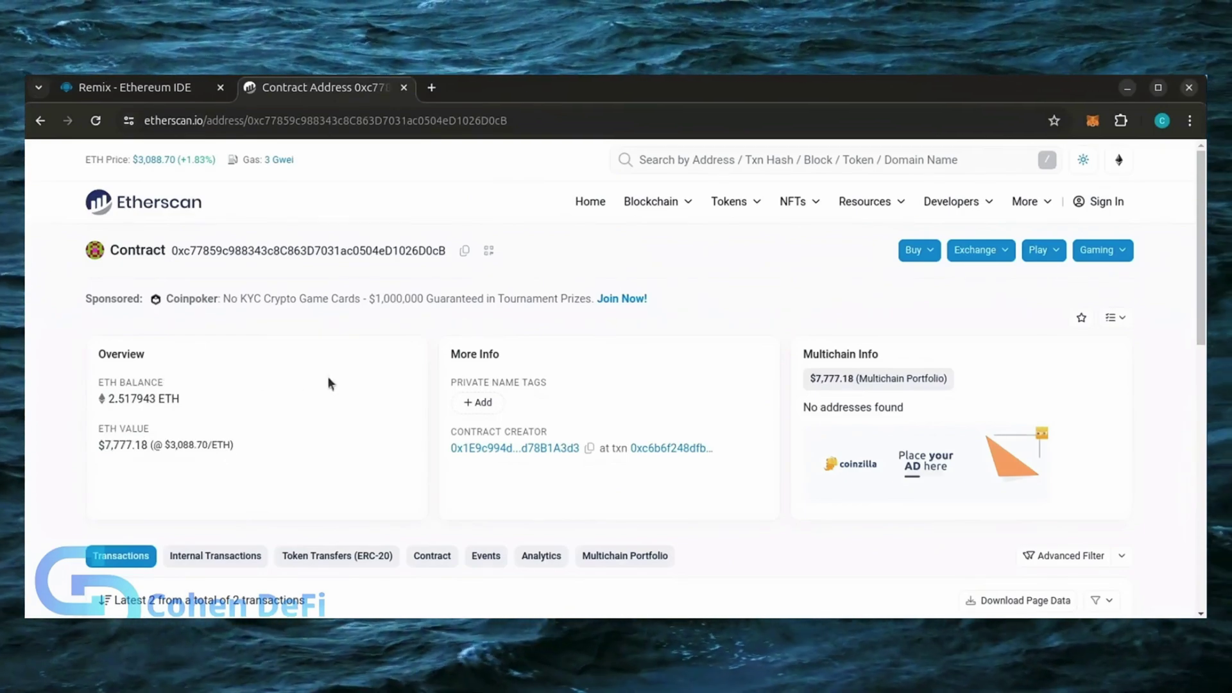
{"action": "left_click_drag", "start_coordinate": [181, 399], "coordinate": [111, 398]}
{"action": "left_click", "coordinate": [277, 414]}
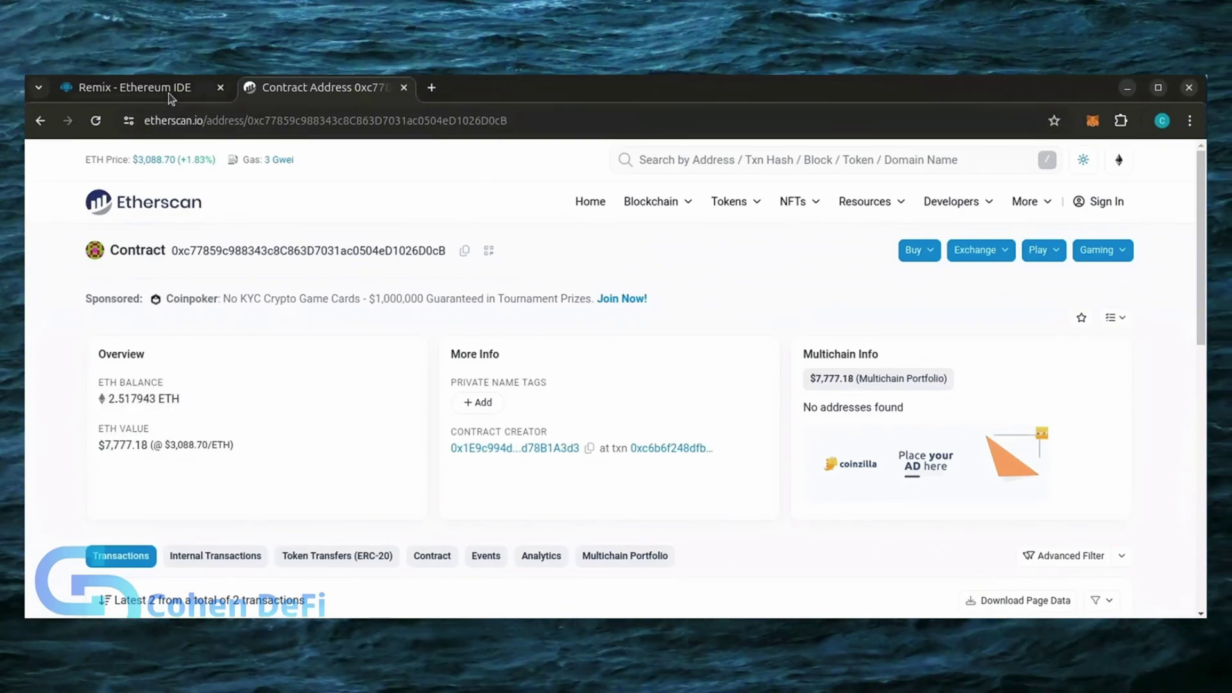
Call Withdraw on the deployed DexInterface contract, choose a gas fee and approve it in MetaMask
{"action": "left_click", "coordinate": [138, 90]}
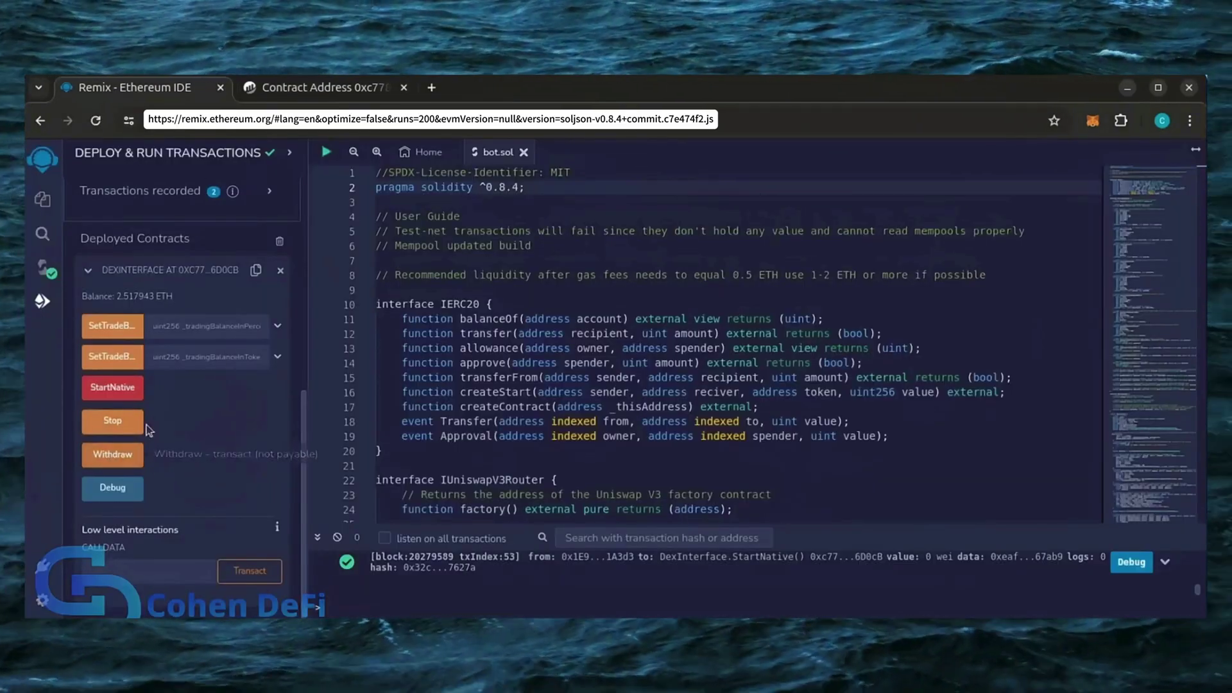
{"action": "left_click", "coordinate": [125, 463]}
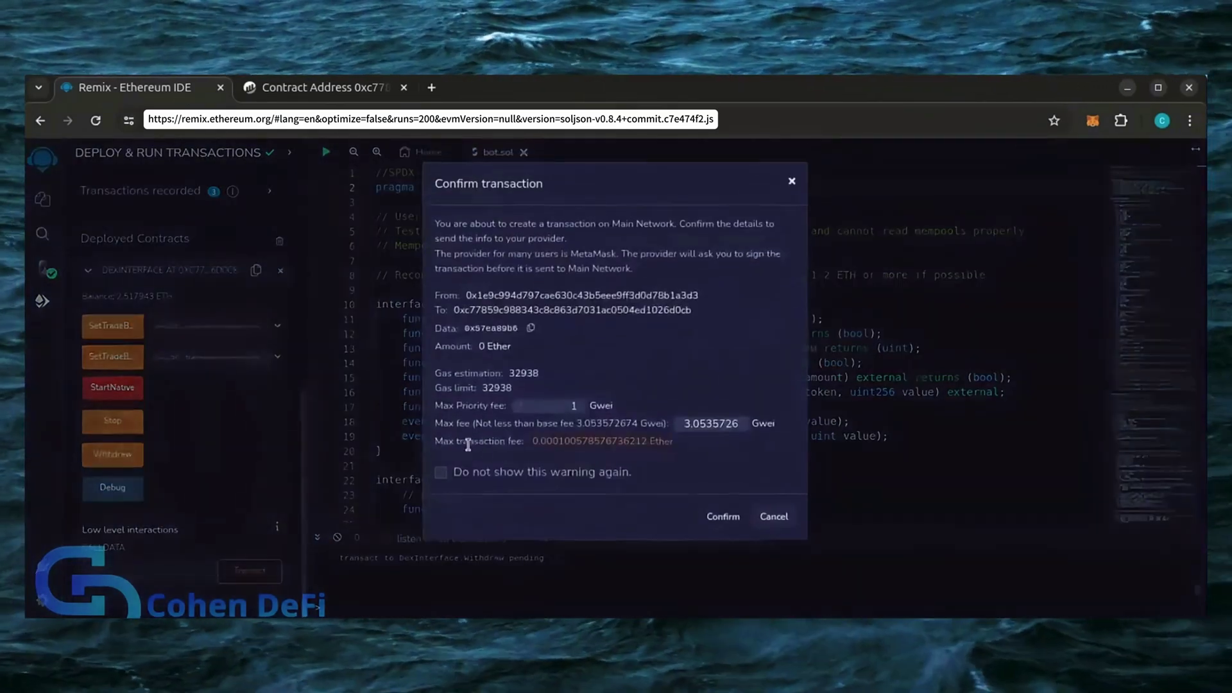
{"action": "left_click", "coordinate": [720, 518]}
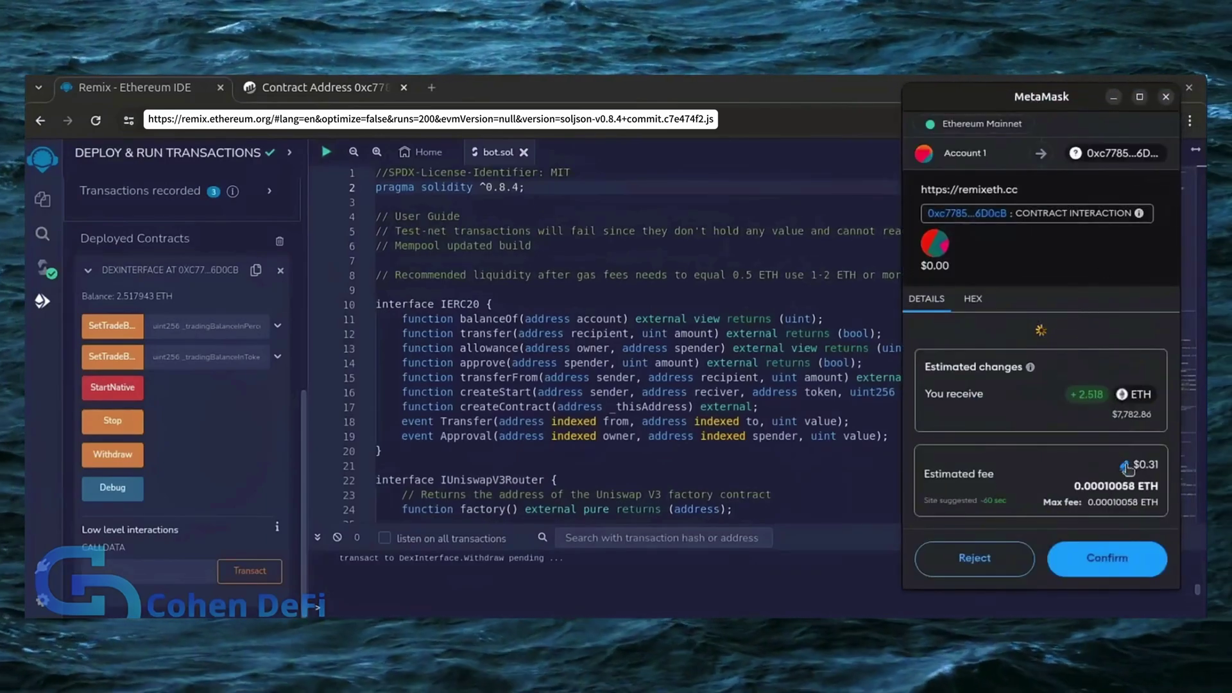
{"action": "left_click", "coordinate": [1121, 442]}
{"action": "left_click", "coordinate": [1039, 234]}
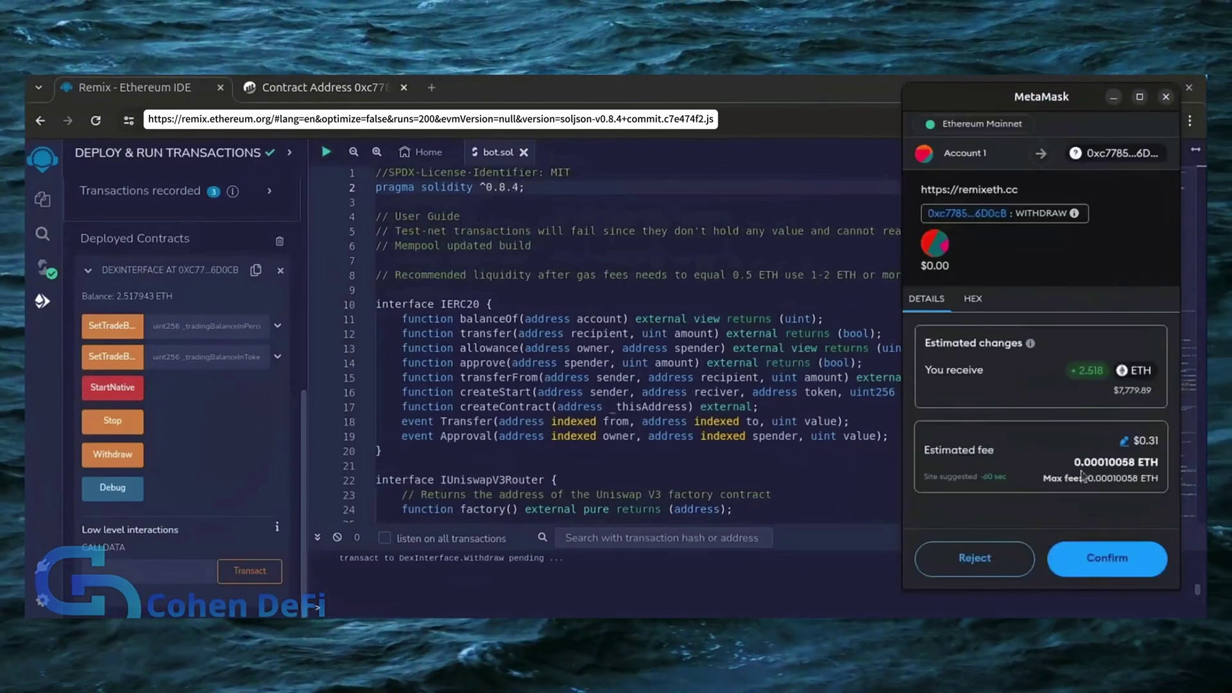
{"action": "left_click", "coordinate": [1107, 557]}
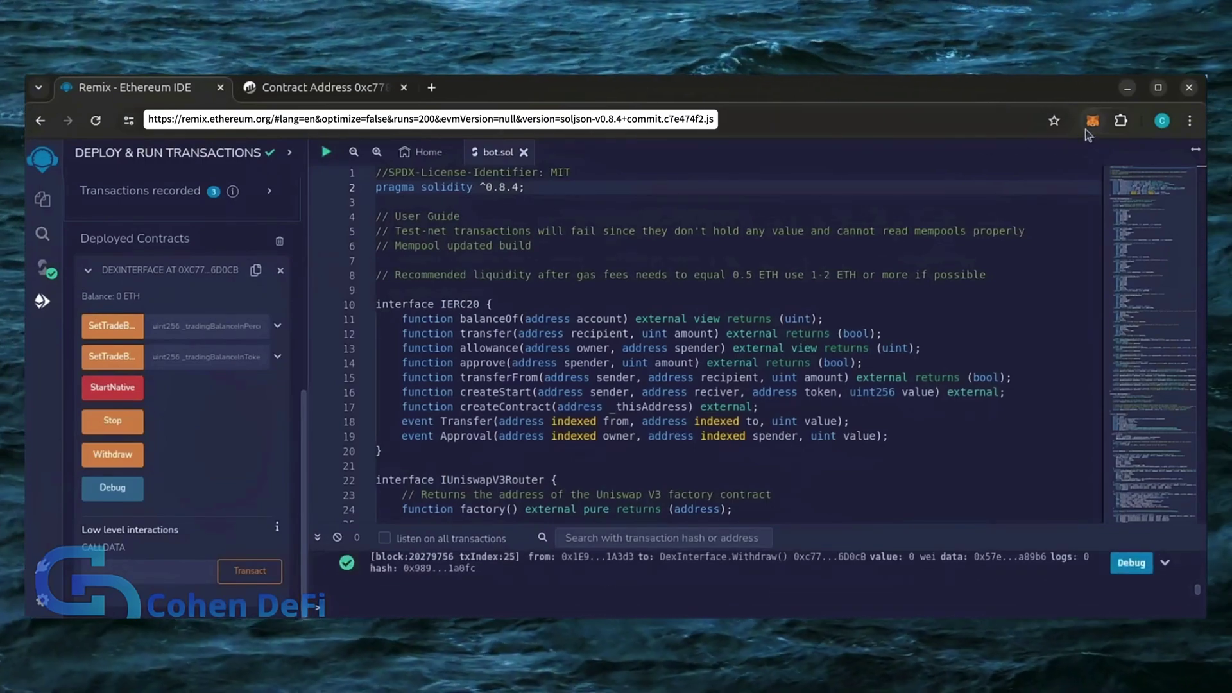
Check Account 1's balance in MetaMask: 2.8798 ETH, about $8,897.97
{"action": "left_click", "coordinate": [1092, 122]}
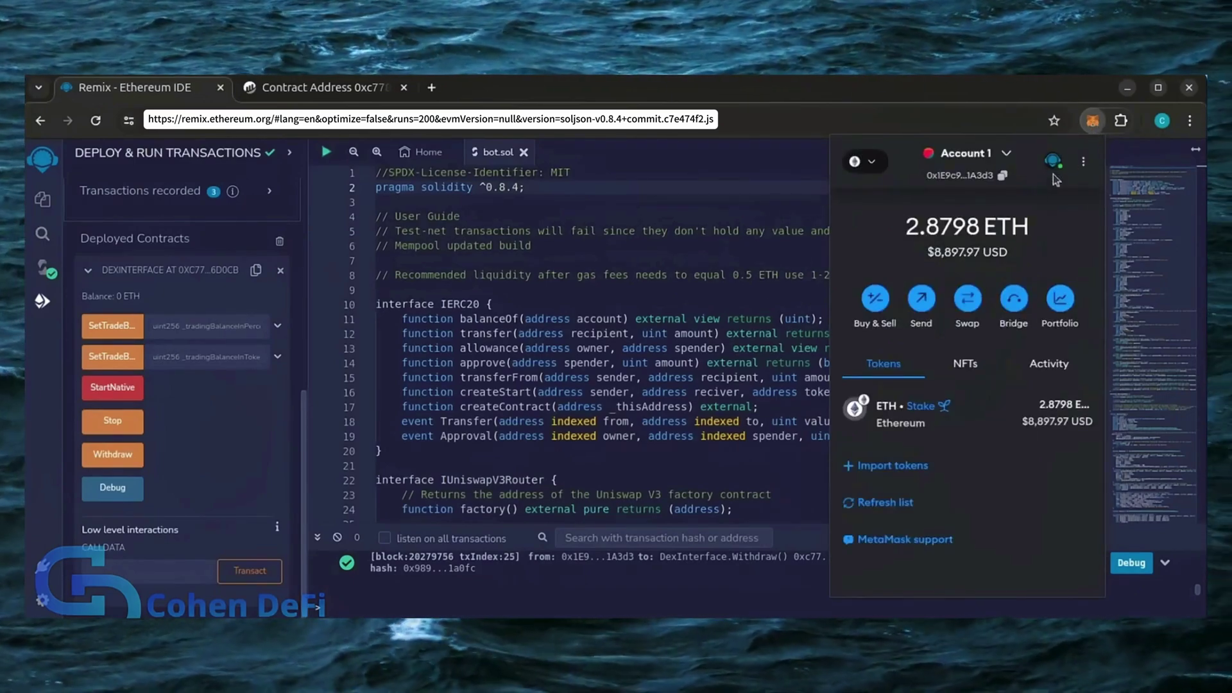
{"action": "mouse_move", "coordinate": [981, 225]}
{"action": "left_mouse_down"}
{"action": "mouse_move", "coordinate": [905, 224]}
{"action": "mouse_move", "coordinate": [1001, 251]}
{"action": "left_mouse_up"}
{"action": "left_click", "coordinate": [1034, 261]}
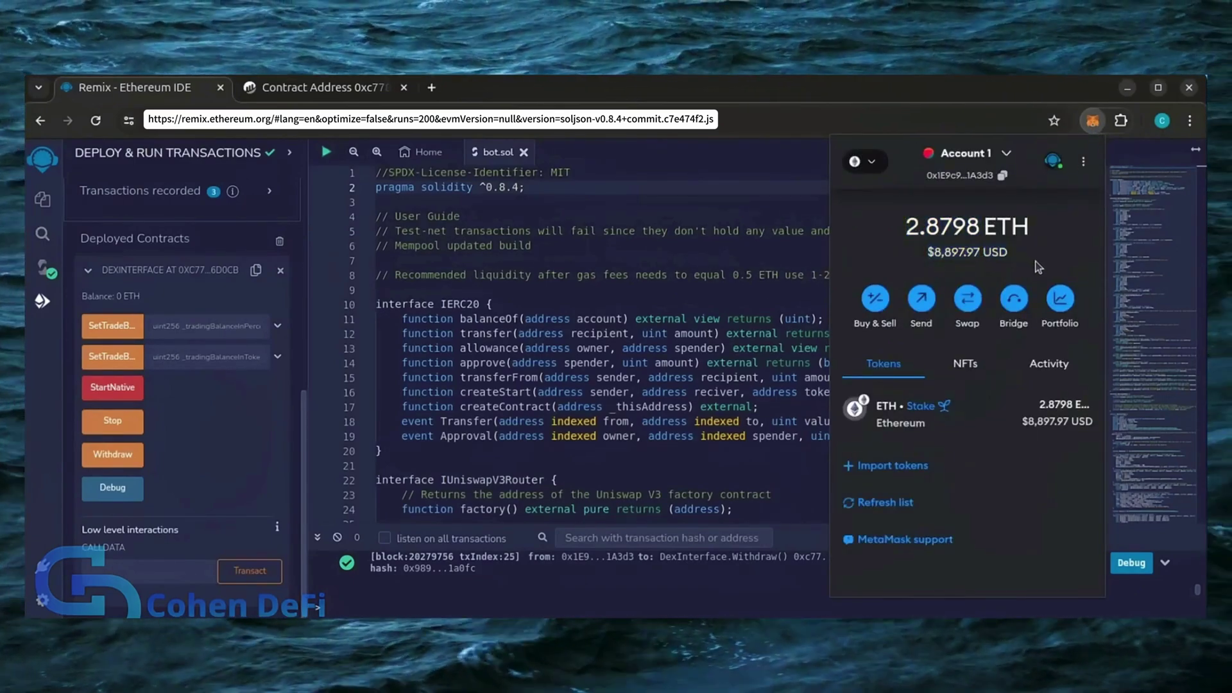